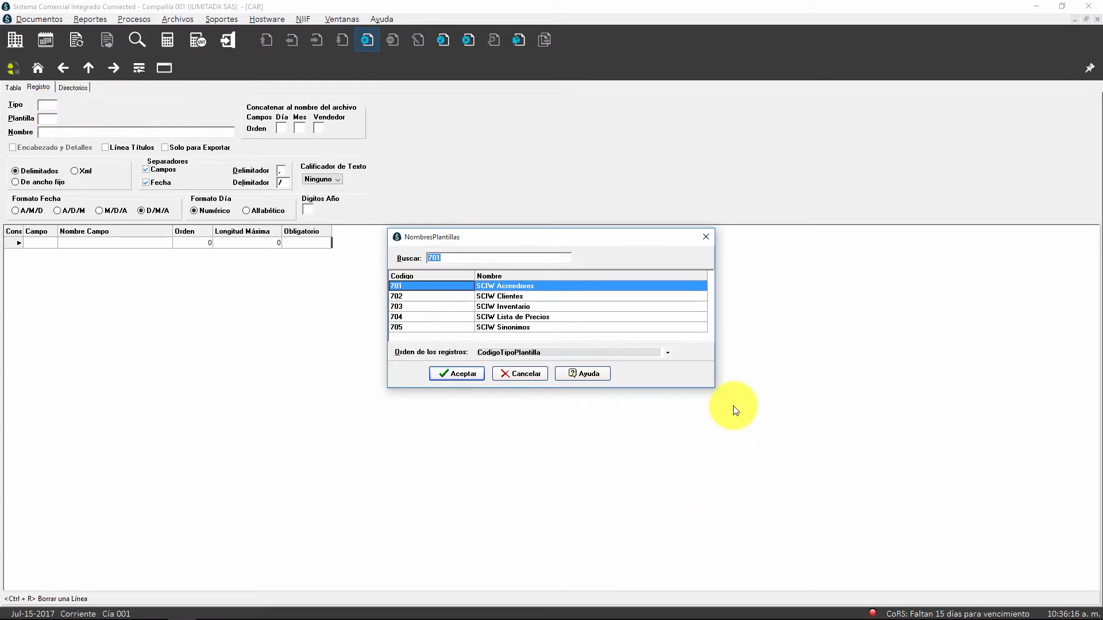
Step: Enlarge the template type list and review the basic types, from SCIW Clientes (702) to SCIW CxP (708)
{"action": "left_click_drag", "start_coordinate": [708, 387], "coordinate": [652, 602]}
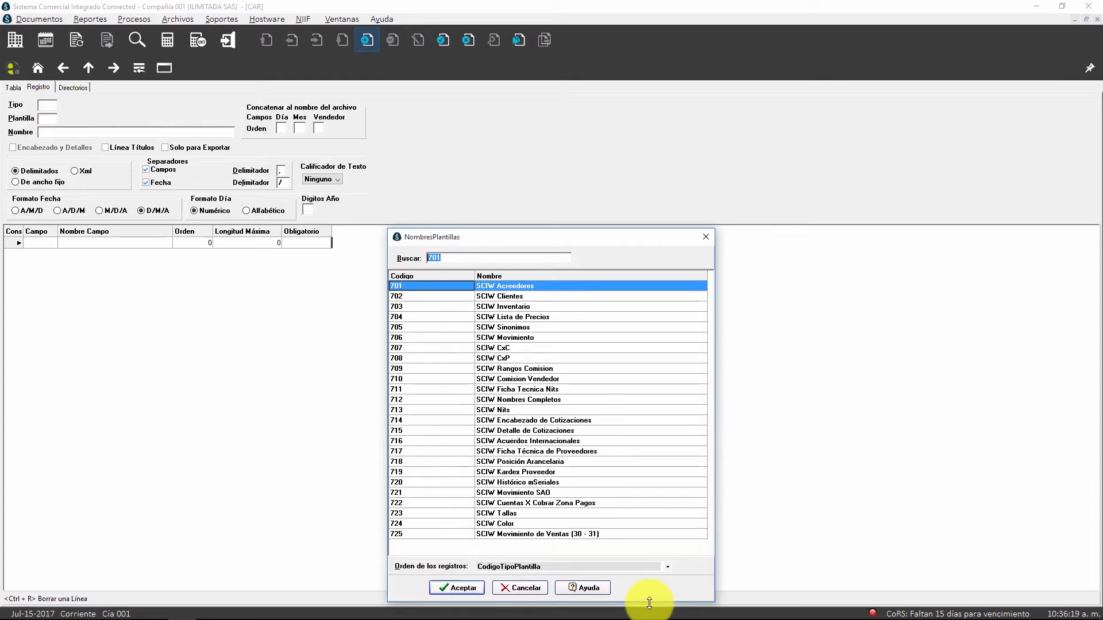
{"action": "left_click", "coordinate": [506, 297]}
{"action": "left_click", "coordinate": [508, 310]}
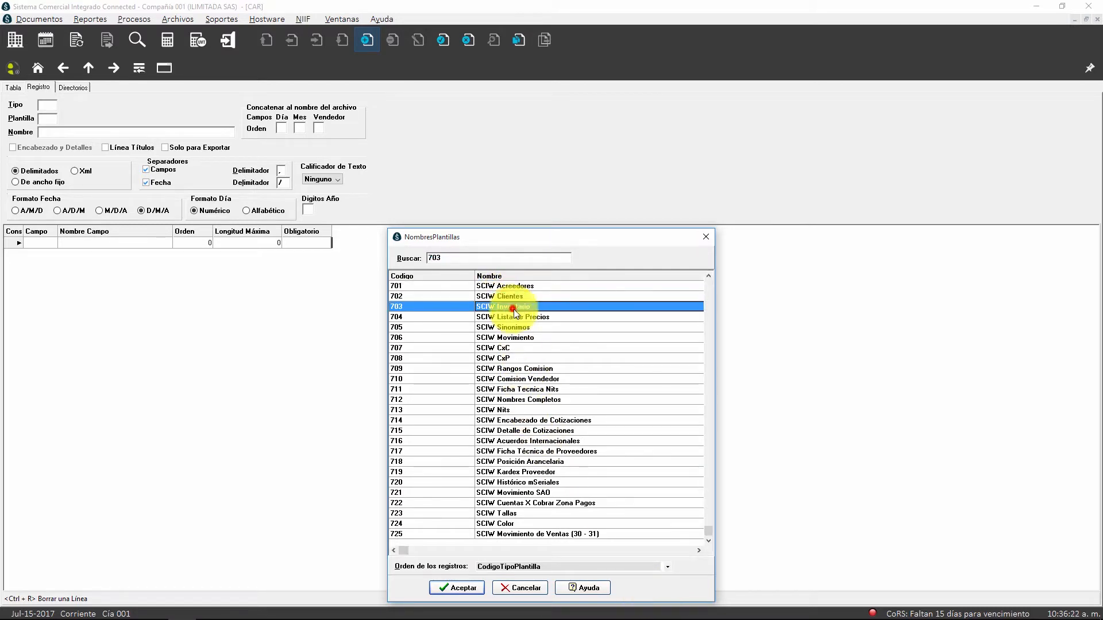
{"action": "left_click", "coordinate": [515, 326]}
{"action": "left_click", "coordinate": [520, 339]}
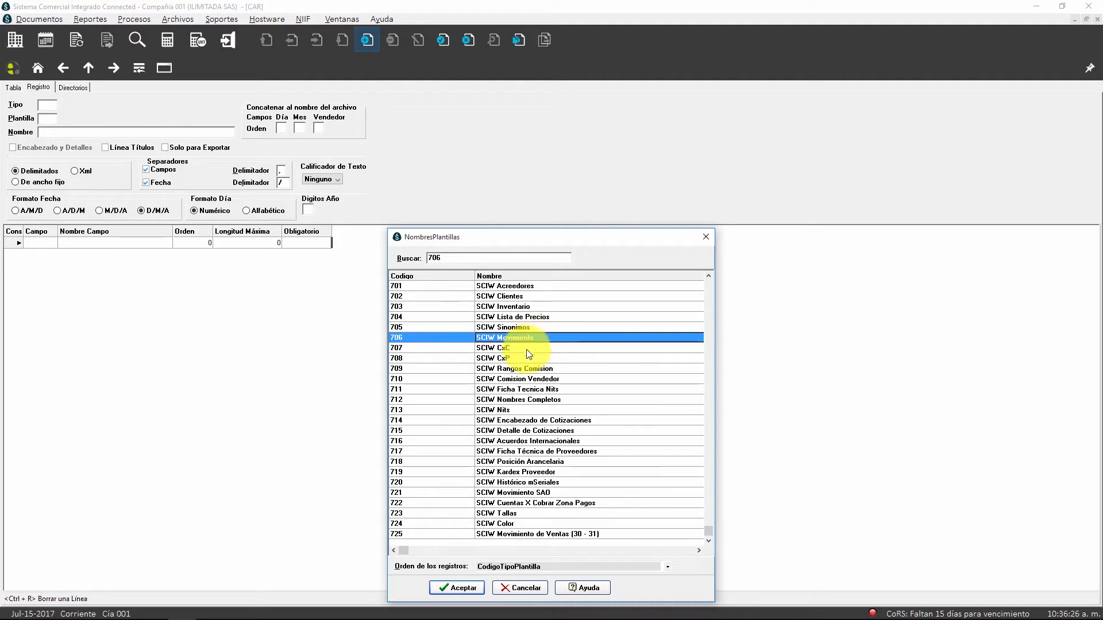
{"action": "left_click", "coordinate": [516, 348]}
{"action": "left_click", "coordinate": [513, 358]}
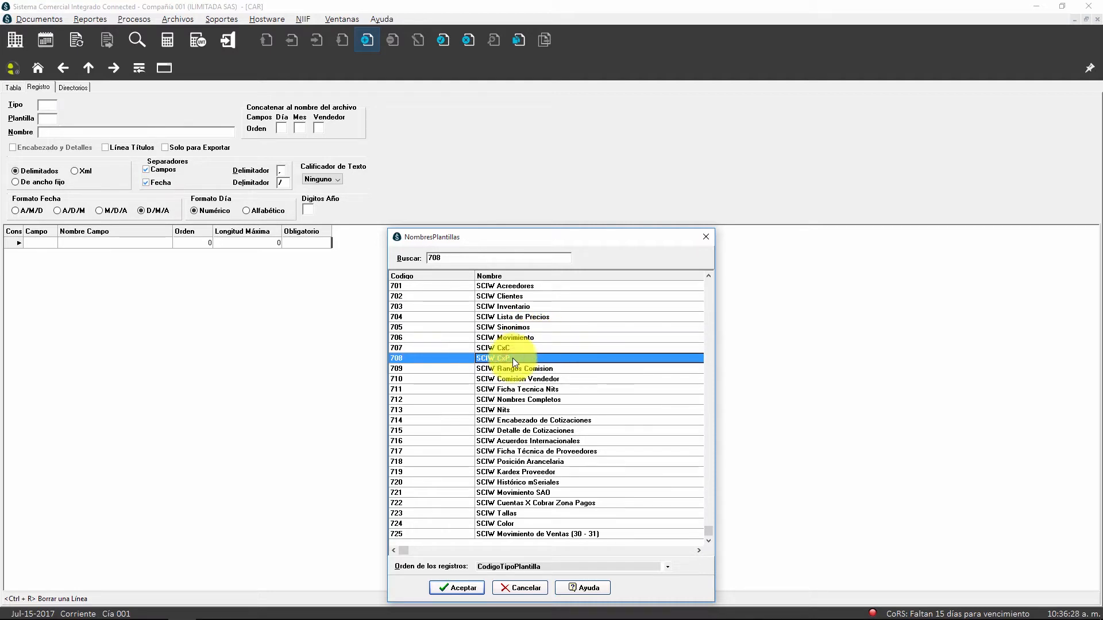
{"action": "left_click", "coordinate": [520, 339]}
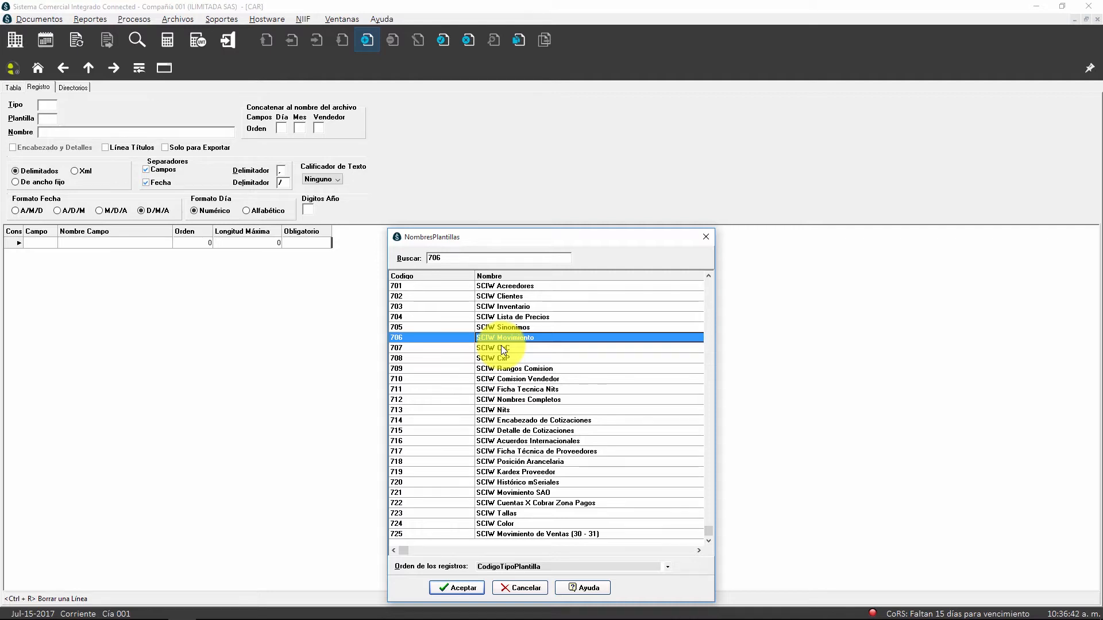
Step: Examine the template types from 713 onwards, including the sales, purchase and inventory movement types 725 to 732
{"action": "type", "text": "713"}
{"action": "key", "text": "Down"}
{"action": "key", "text": "Down"}
{"action": "key", "text": "Down"}
{"action": "key", "text": "Down"}
{"action": "key", "text": "Down"}
{"action": "key", "text": "Down"}
{"action": "key", "text": "Down"}
{"action": "key", "text": "Down"}
{"action": "key", "text": "Down"}
{"action": "key", "text": "Down"}
{"action": "key", "text": "Down"}
{"action": "key", "text": "Down"}
{"action": "key", "text": "Down"}
{"action": "key", "text": "Down"}
{"action": "key", "text": "Down"}
{"action": "key", "text": "Down"}
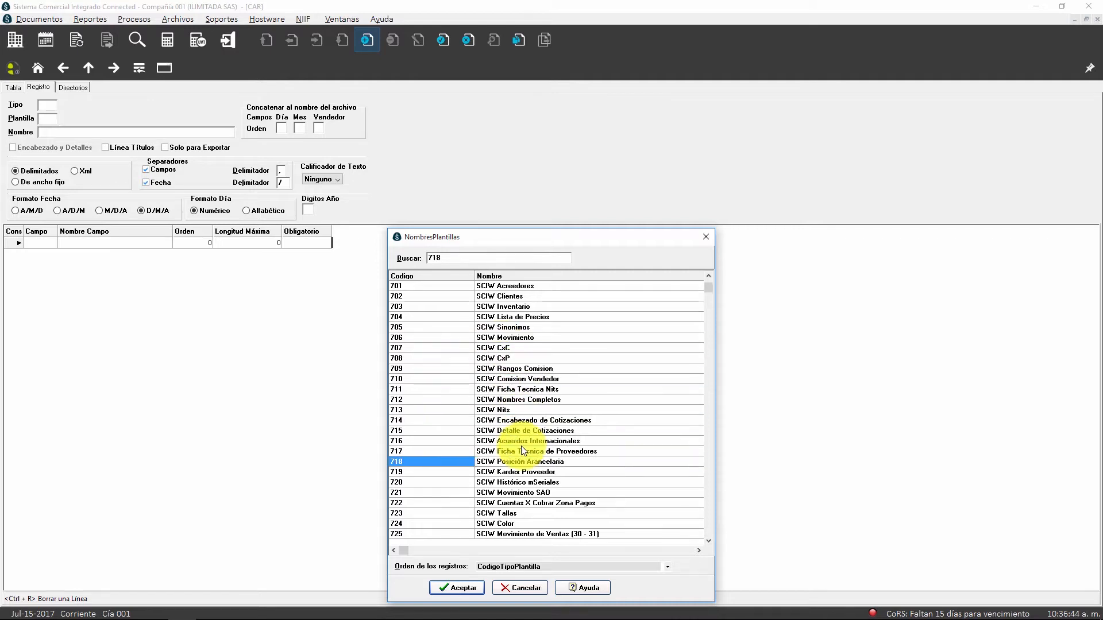
{"action": "key", "text": "Down"}
{"action": "key", "text": "Down"}
{"action": "key", "text": "Down"}
{"action": "key", "text": "Down"}
{"action": "key", "text": "Down"}
{"action": "key", "text": "Down"}
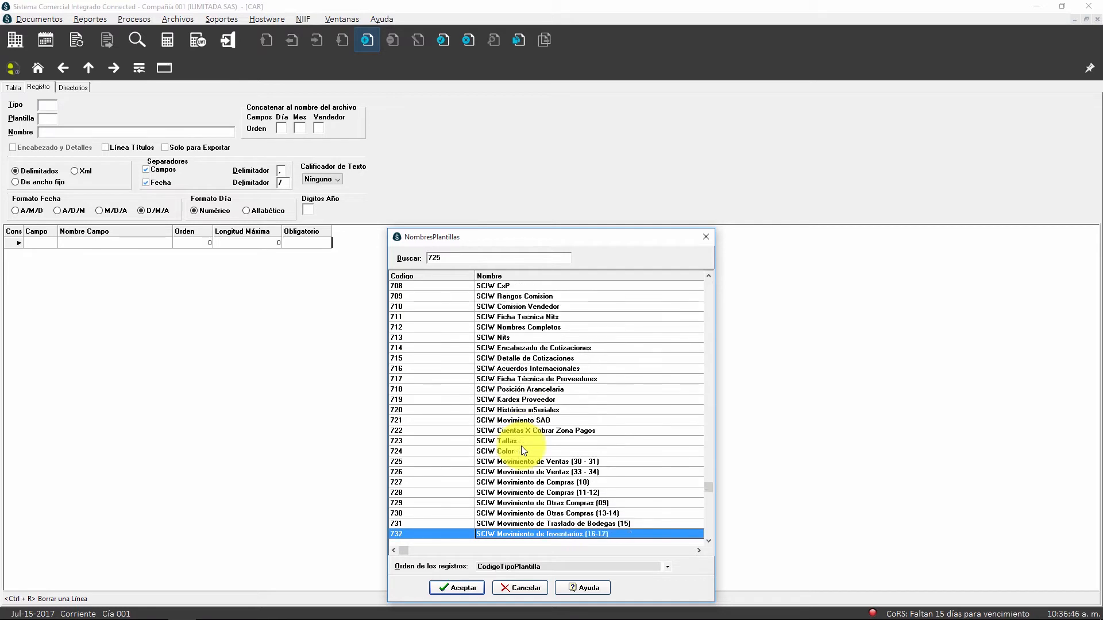
{"action": "left_click", "coordinate": [524, 433]}
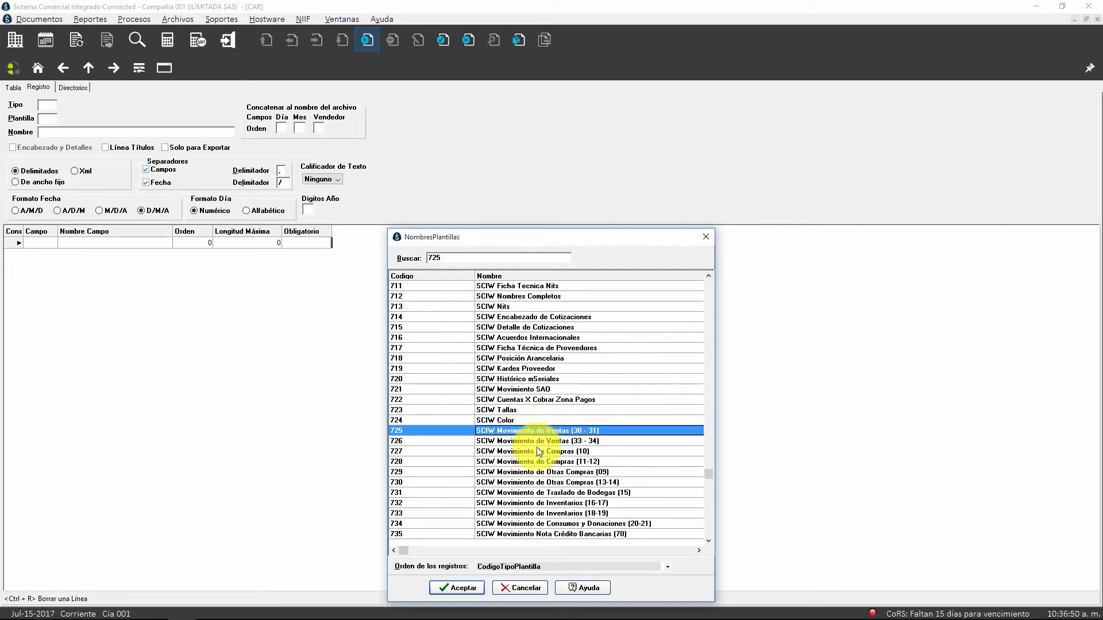
{"action": "left_click", "coordinate": [537, 457]}
{"action": "left_click", "coordinate": [539, 454]}
{"action": "left_click", "coordinate": [548, 473]}
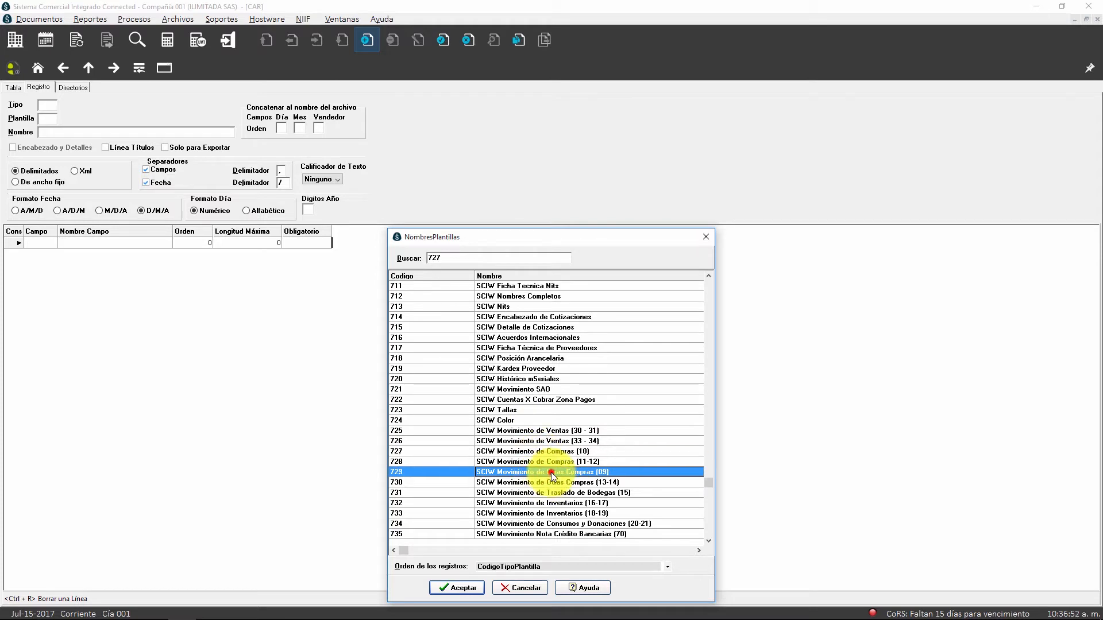
{"action": "left_click", "coordinate": [549, 505]}
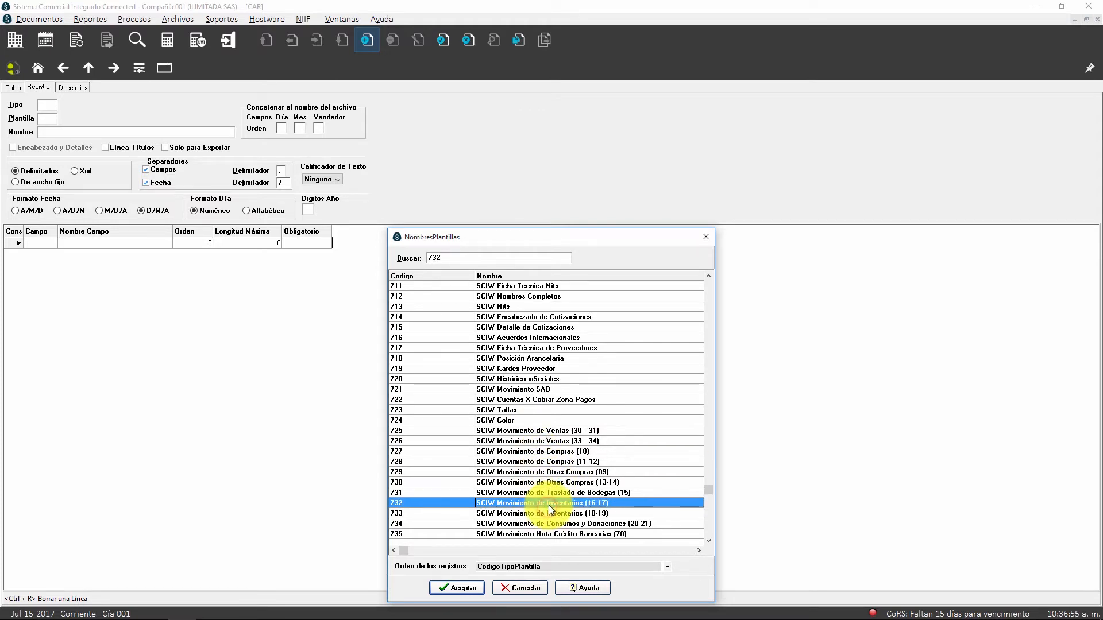
Step: Examine the bank note, payment order and cash receipt movement types up to 742, and return to the start of the list
{"action": "key", "text": "Down"}
{"action": "key", "text": "Down"}
{"action": "key", "text": "Down"}
{"action": "key", "text": "Down"}
{"action": "key", "text": "Down"}
{"action": "key", "text": "Down"}
{"action": "key", "text": "Down"}
{"action": "key", "text": "Down"}
{"action": "key", "text": "Down"}
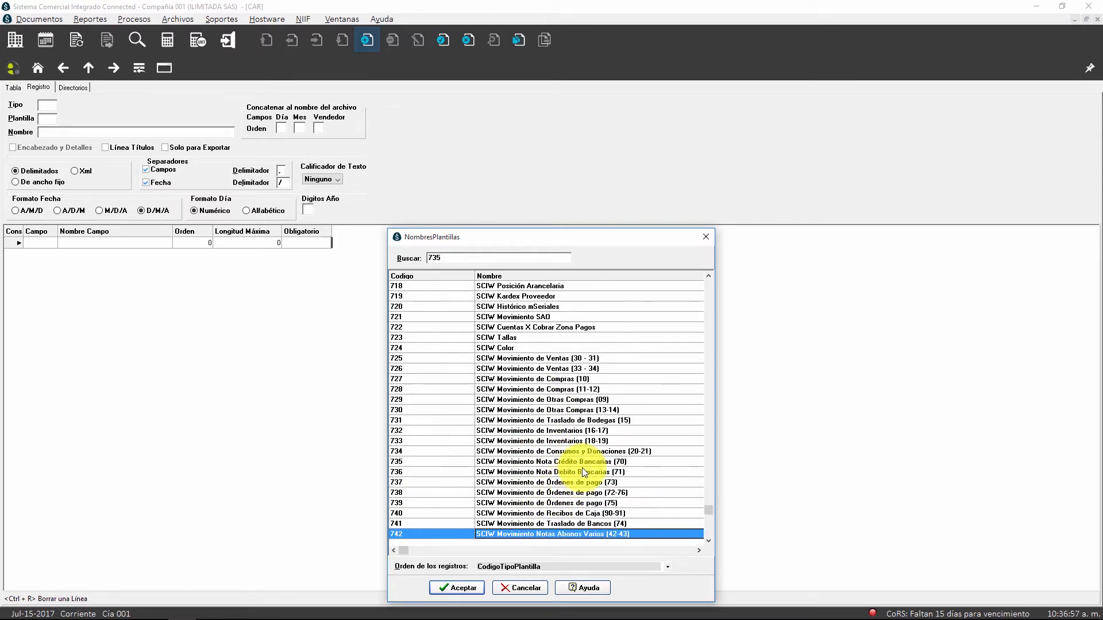
{"action": "left_click", "coordinate": [574, 496]}
{"action": "left_click", "coordinate": [572, 515]}
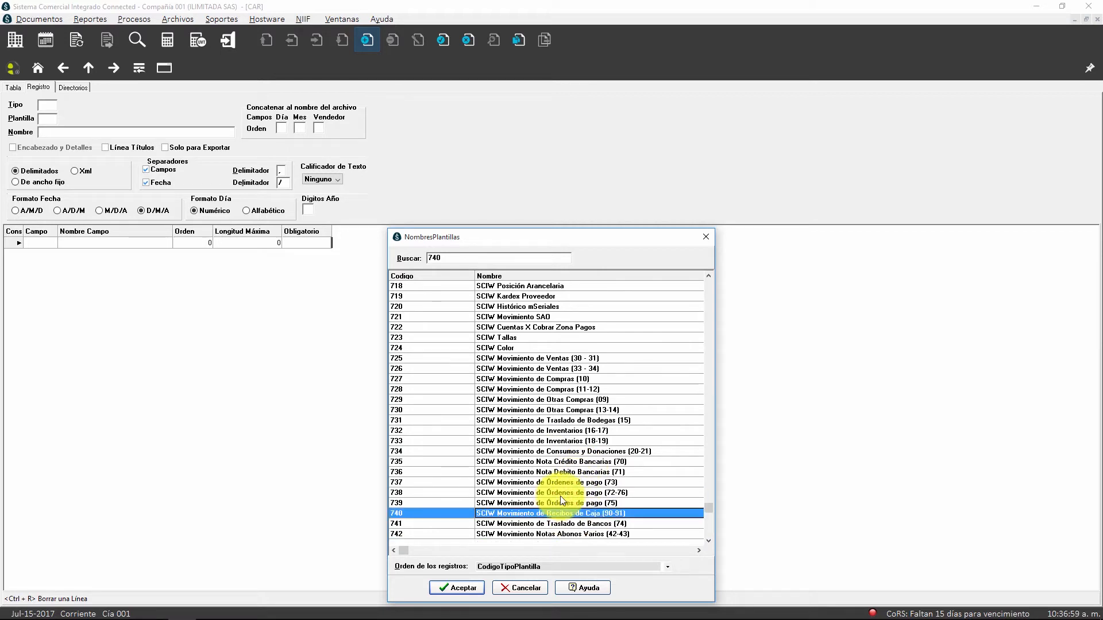
{"action": "key", "text": "Up"}
{"action": "key", "text": "Up"}
{"action": "key", "text": "Up"}
{"action": "key", "text": "Up"}
{"action": "key", "text": "Up"}
{"action": "key", "text": "Up"}
{"action": "key", "text": "Up"}
{"action": "key", "text": "Up"}
{"action": "key", "text": "Up"}
{"action": "key", "text": "Up"}
{"action": "key", "text": "Up"}
{"action": "key", "text": "Up"}
{"action": "key", "text": "Up"}
{"action": "key", "text": "Up"}
{"action": "key", "text": "Up"}
{"action": "key", "text": "Up"}
{"action": "key", "text": "Up"}
{"action": "key", "text": "Up"}
{"action": "key", "text": "Up"}
{"action": "key", "text": "Up"}
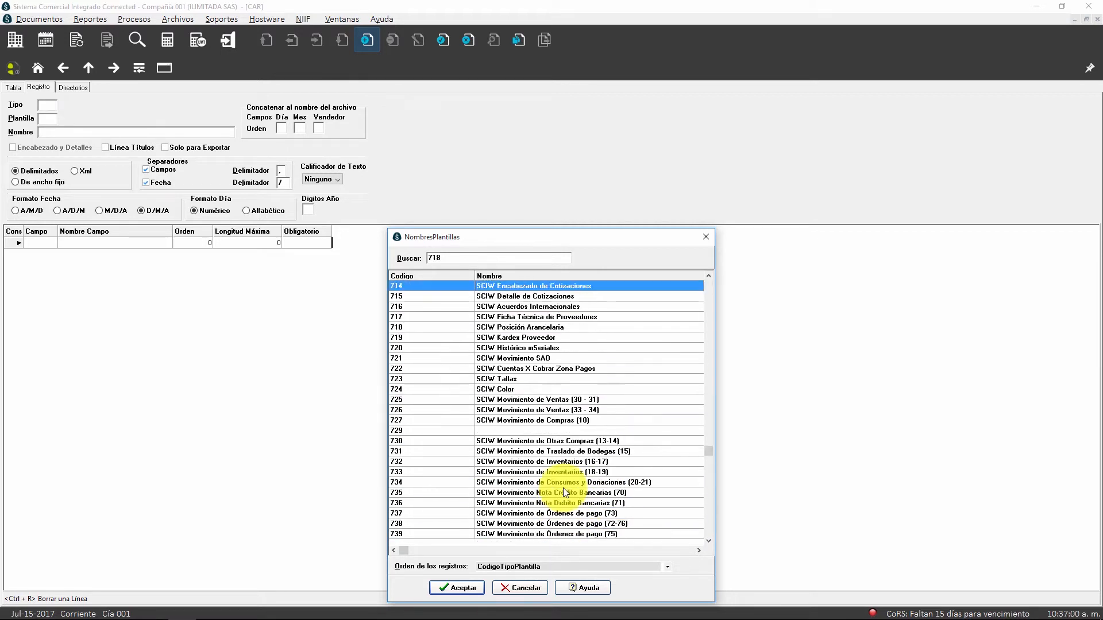
{"action": "key", "text": "Up"}
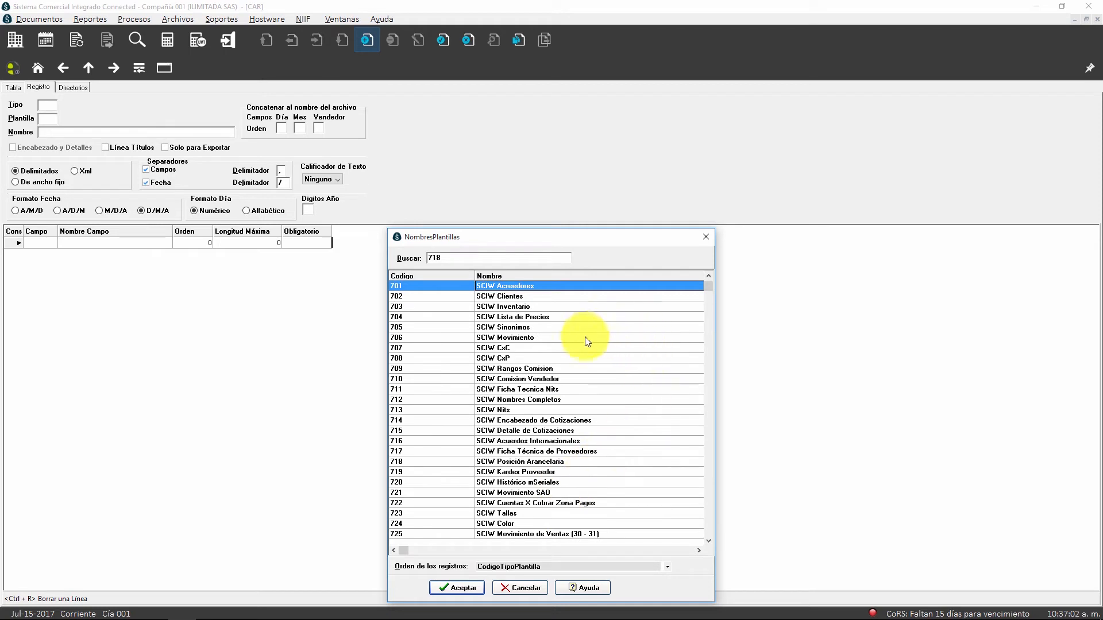
Step: Select type 708, SCIW CxP, for the new template and load its fields
{"action": "left_click", "coordinate": [511, 359]}
{"action": "double_click", "coordinate": [509, 357]}
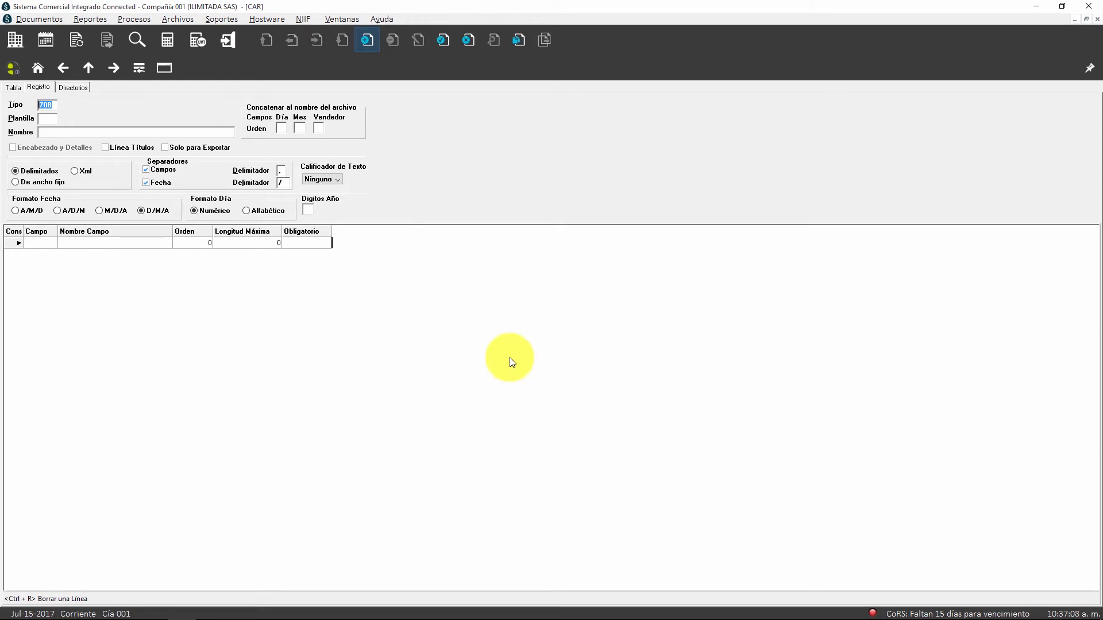
{"action": "key", "text": "Return"}
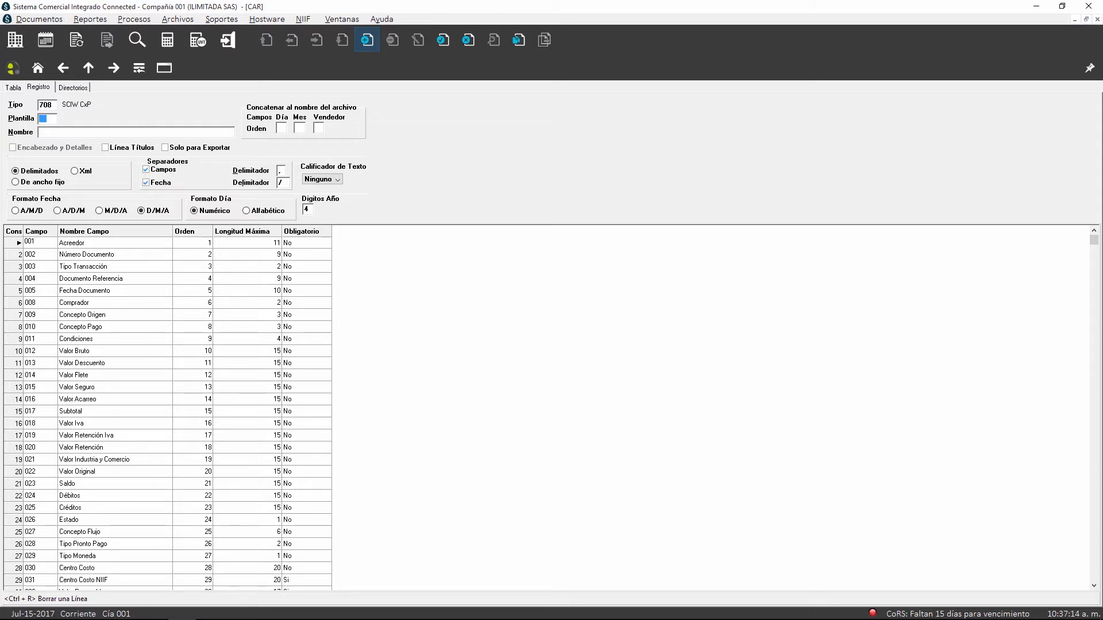
{"action": "left_click", "coordinate": [55, 104]}
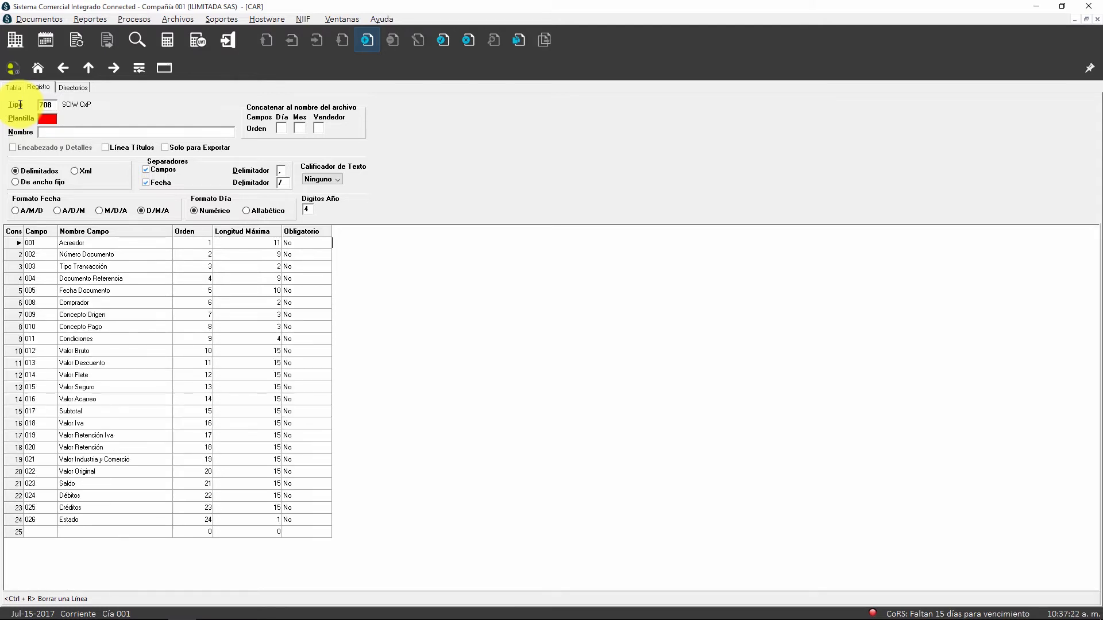
{"action": "left_click", "coordinate": [57, 117]}
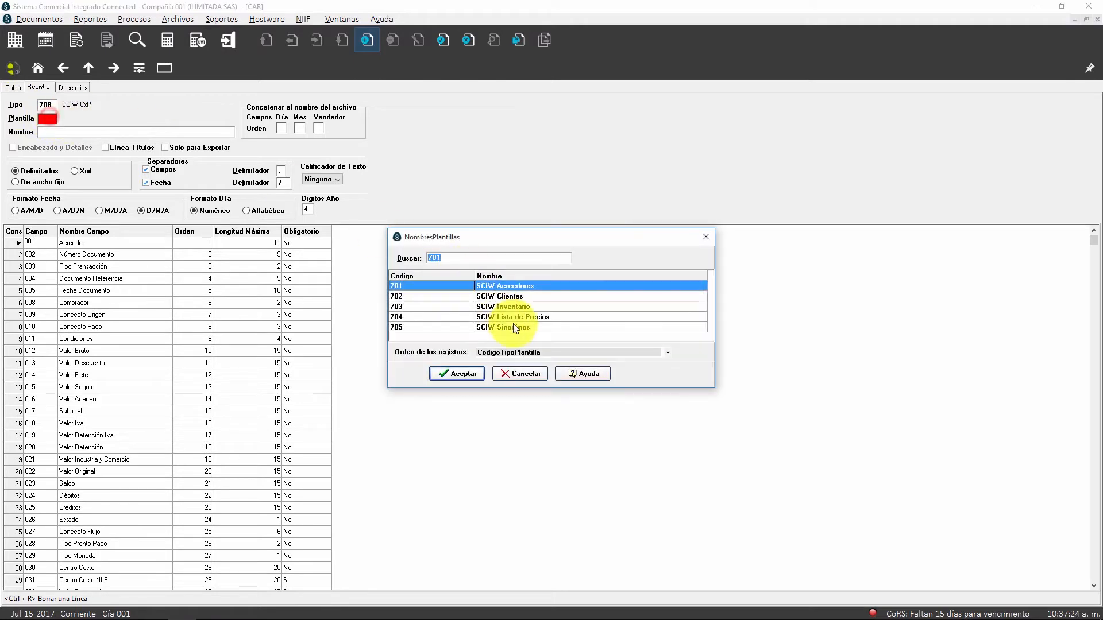
{"action": "left_click", "coordinate": [528, 377]}
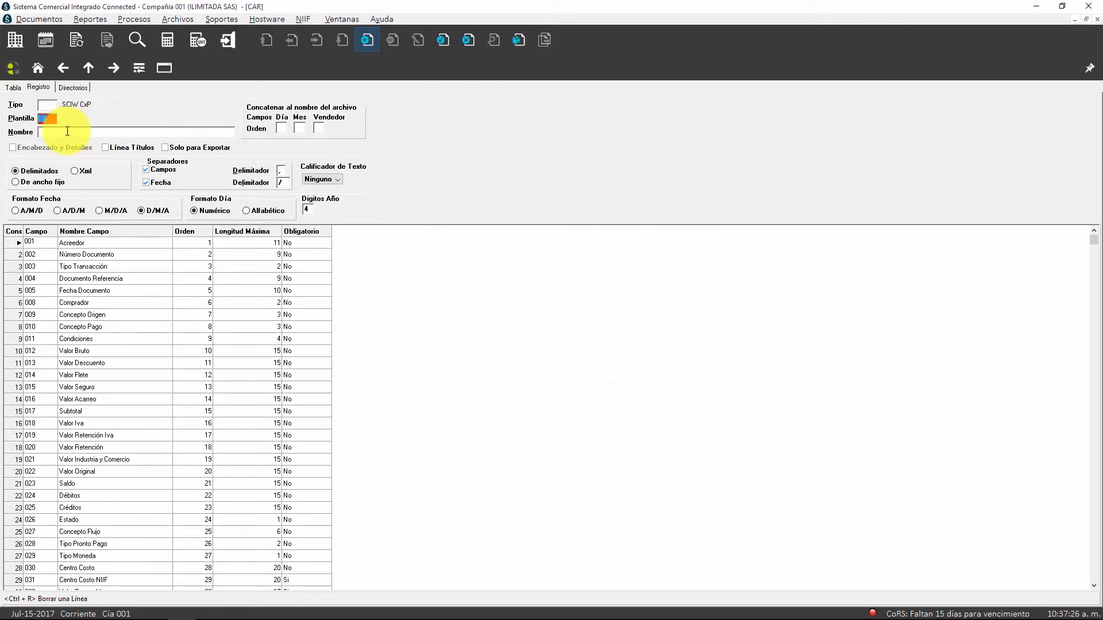
{"action": "key", "text": "shift+Tab"}
{"action": "type", "text": "08"}
{"action": "key", "text": "Tab"}
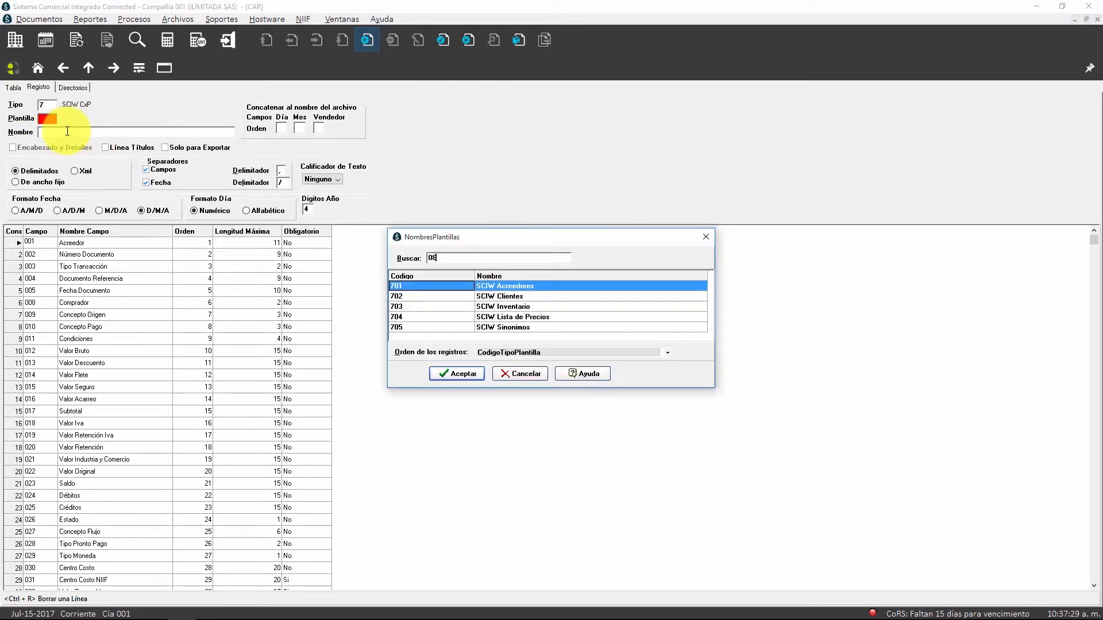
{"action": "key", "text": "Escape"}
{"action": "type", "text": "7"}
{"action": "key", "text": "Tab"}
{"action": "type", "text": "705"}
{"action": "key", "text": "Down"}
{"action": "key", "text": "Down"}
{"action": "key", "text": "Down"}
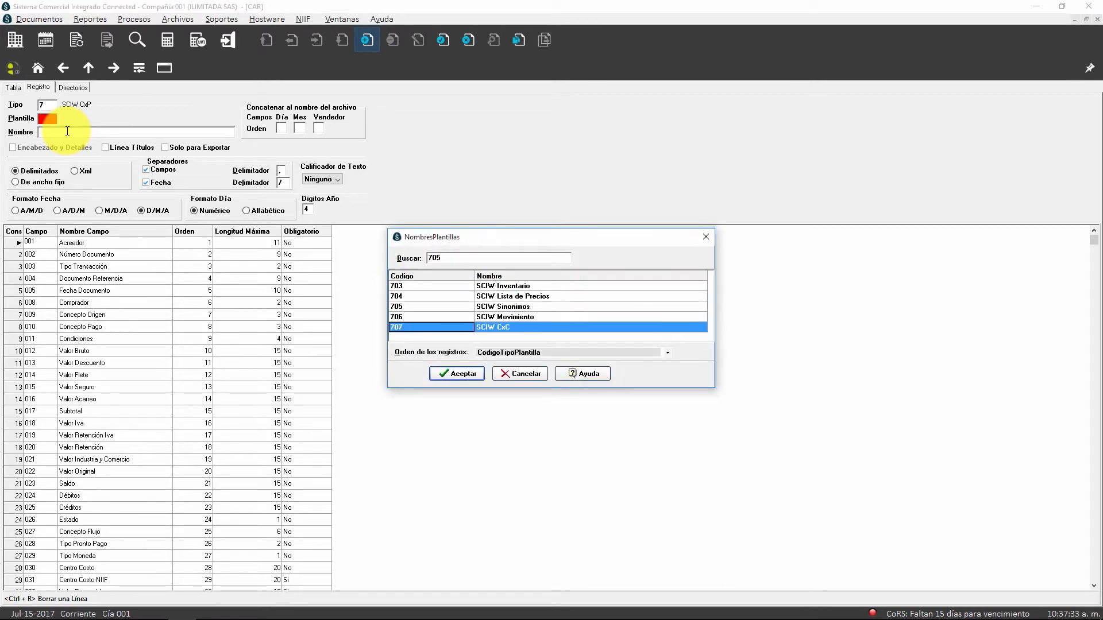
{"action": "key", "text": "Return"}
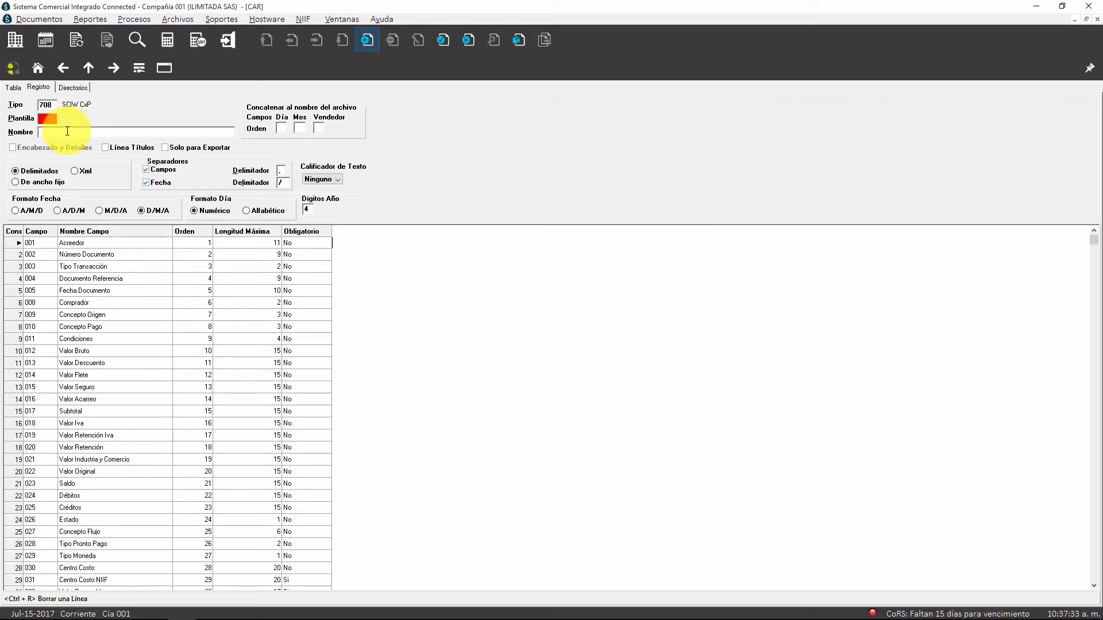
Step: Give the template the code 708 and the name CXP, and enable its title line (Línea Títulos)
{"action": "type", "text": "708"}
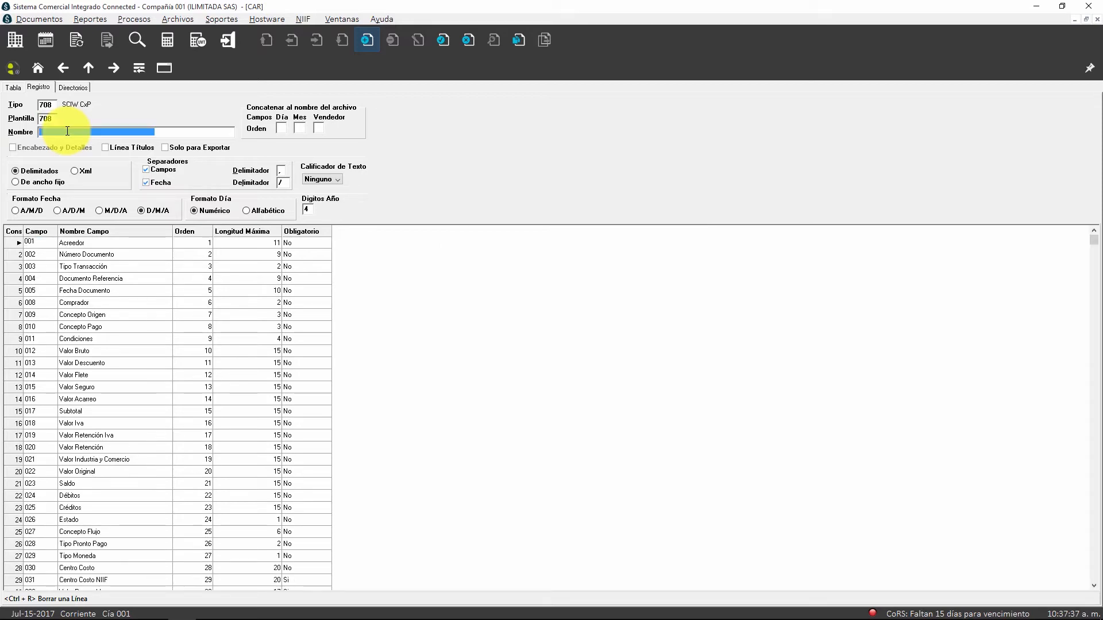
{"action": "type", "text": "Cx"}
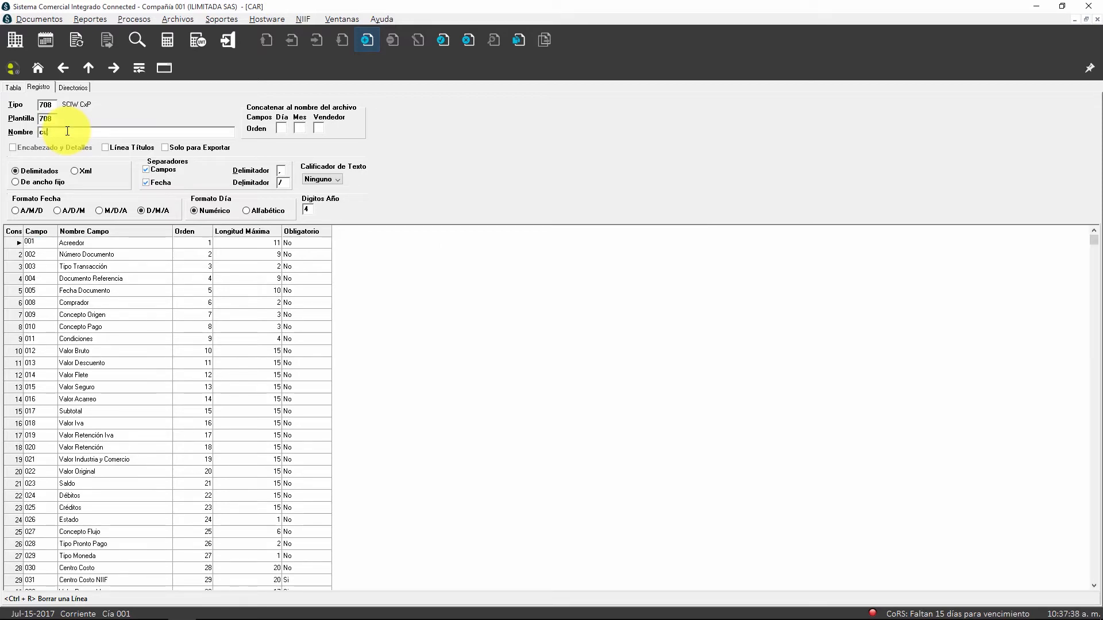
{"action": "type", "text": "P"}
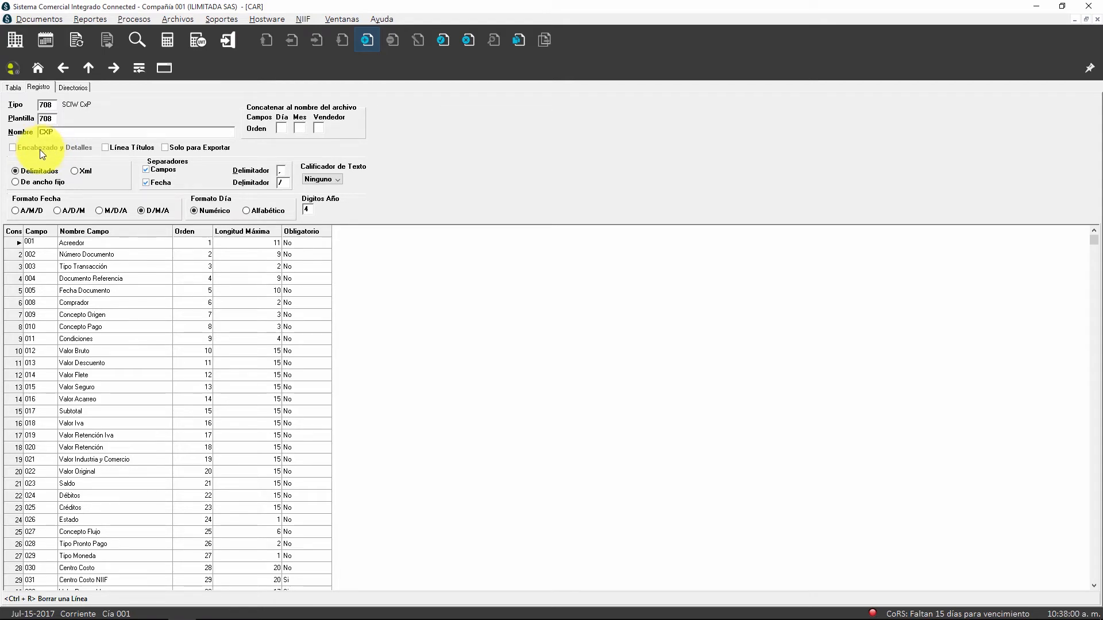
{"action": "left_click", "coordinate": [116, 147]}
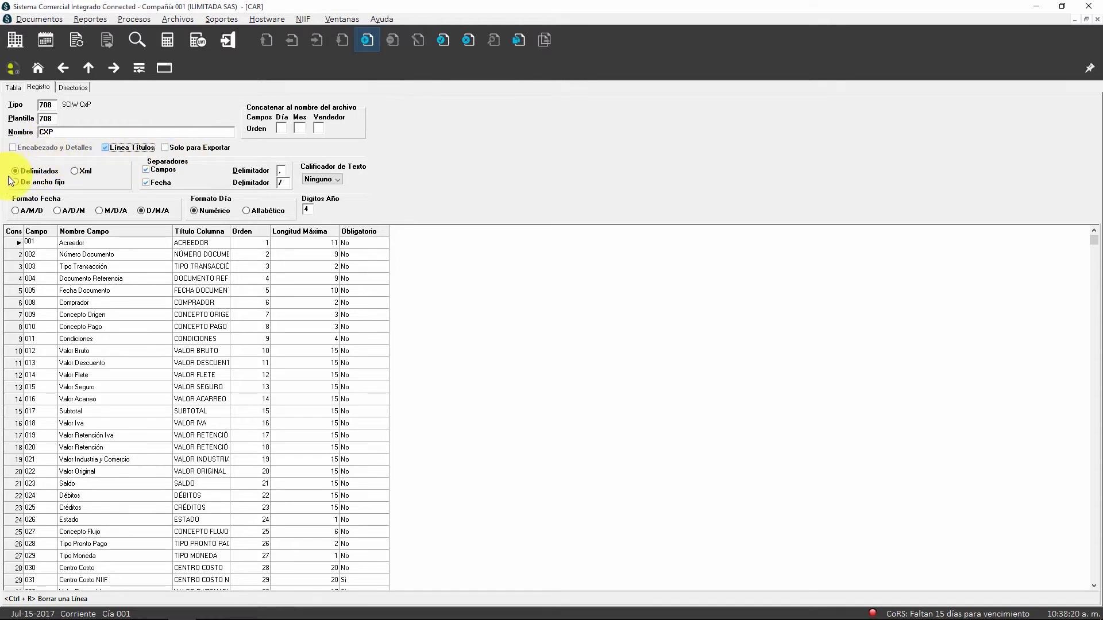
Step: Try the Xml and De ancho fijo file formats, and set the template back to Delimitados
{"action": "left_click", "coordinate": [73, 171]}
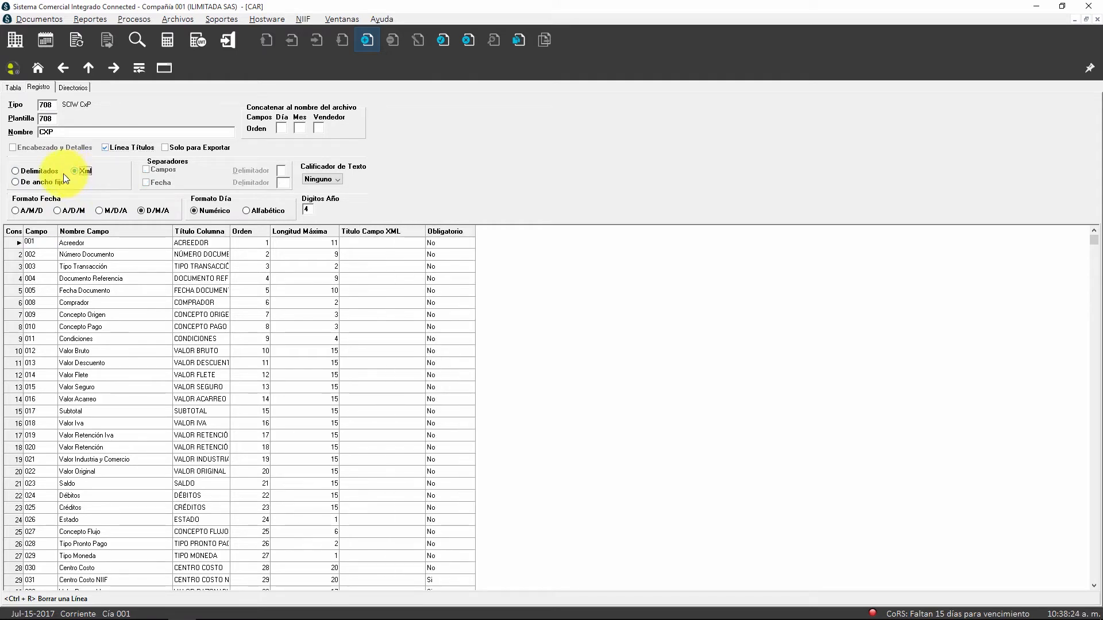
{"action": "left_click", "coordinate": [43, 182]}
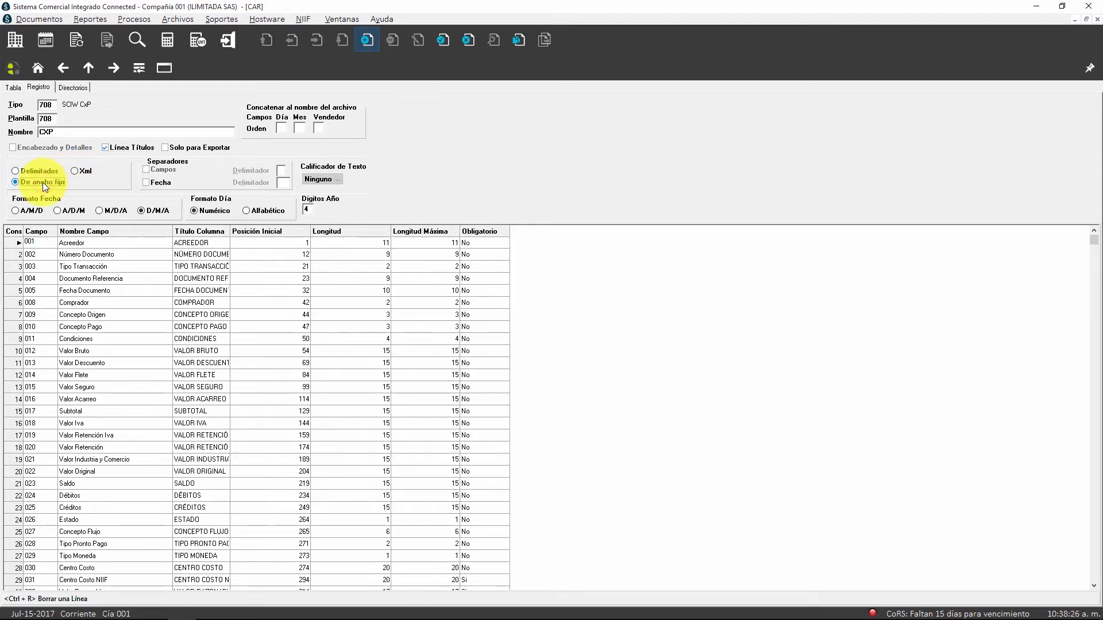
{"action": "left_click", "coordinate": [39, 173]}
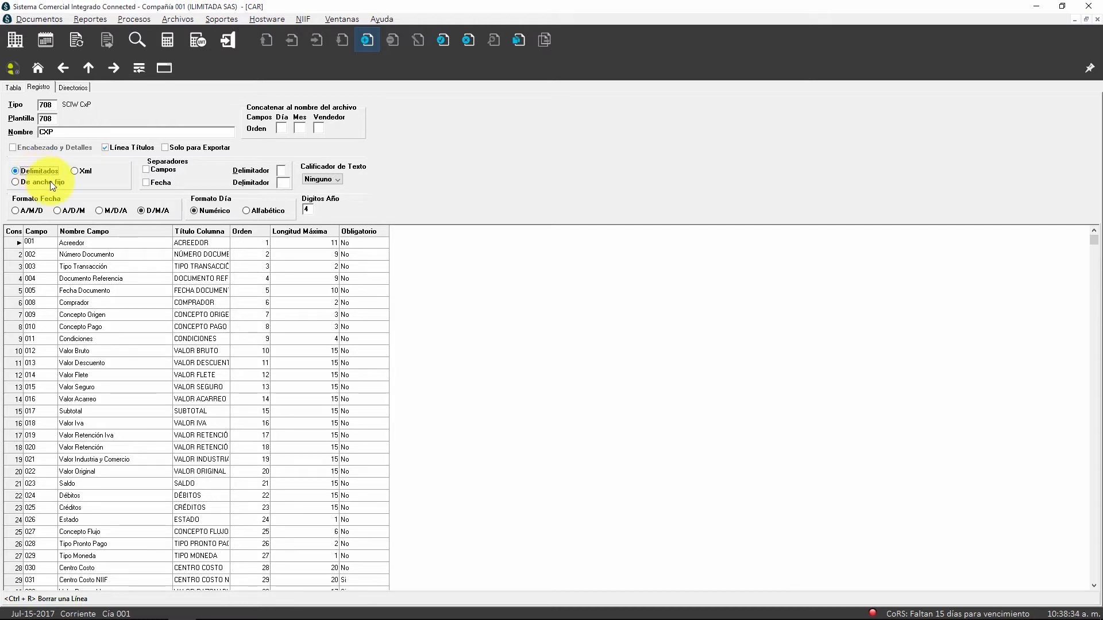
Step: Switch to the PLANTILLAS folder, open the text file ACREEDORES (por comas) and examine how commas separate its fields
{"action": "left_click", "coordinate": [125, 609]}
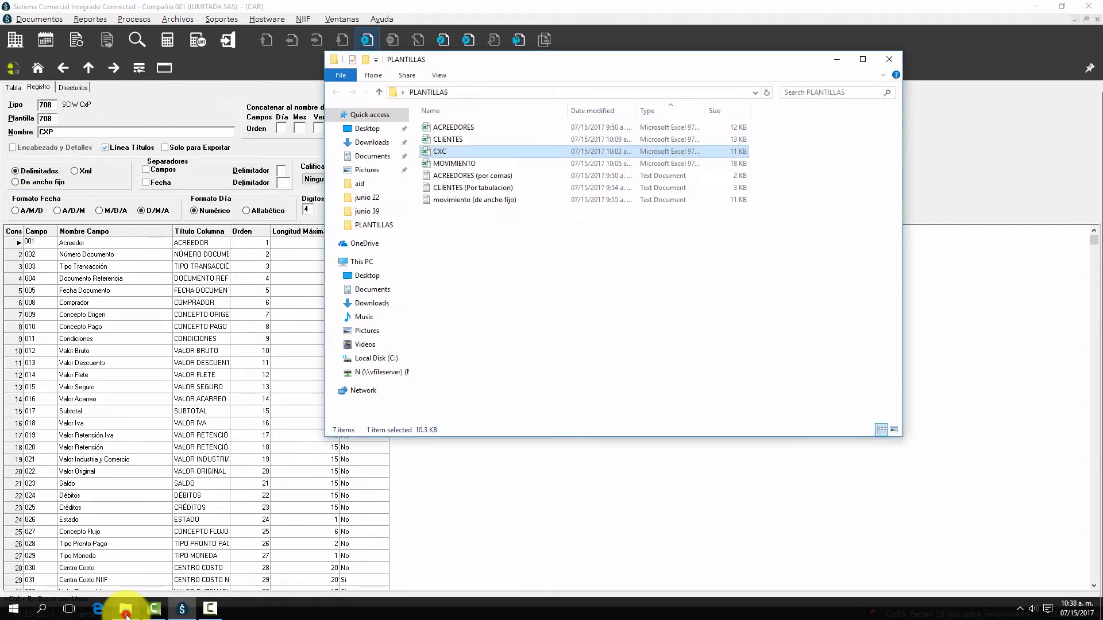
{"action": "double_click", "coordinate": [480, 177]}
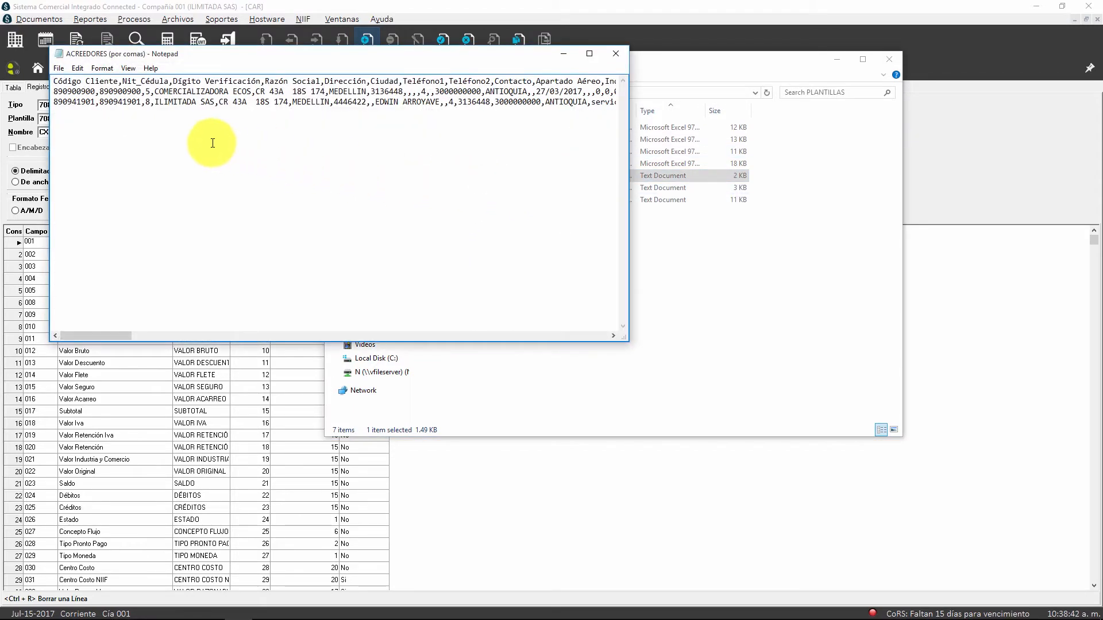
{"action": "left_click_drag", "start_coordinate": [54, 81], "coordinate": [259, 84]}
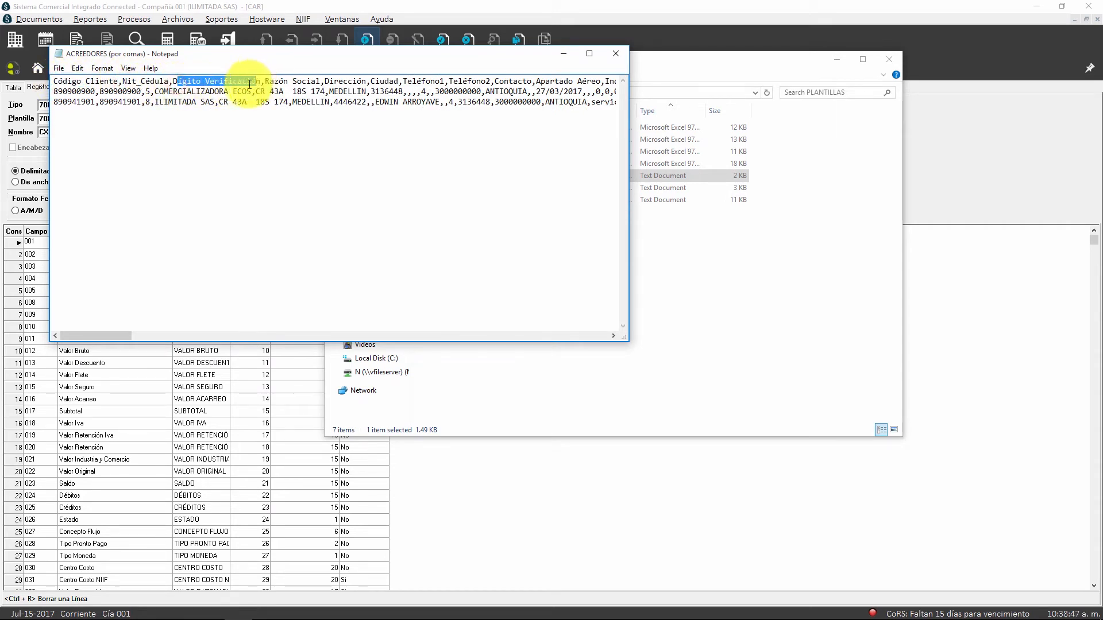
{"action": "left_click", "coordinate": [94, 93]}
{"action": "left_click_drag", "start_coordinate": [93, 95], "coordinate": [155, 94]}
{"action": "left_click", "coordinate": [96, 94]}
Step: Add a sample comma-separated record with client code, NIT and verification digit on a new line, and close the file without saving
{"action": "left_click", "coordinate": [91, 120]}
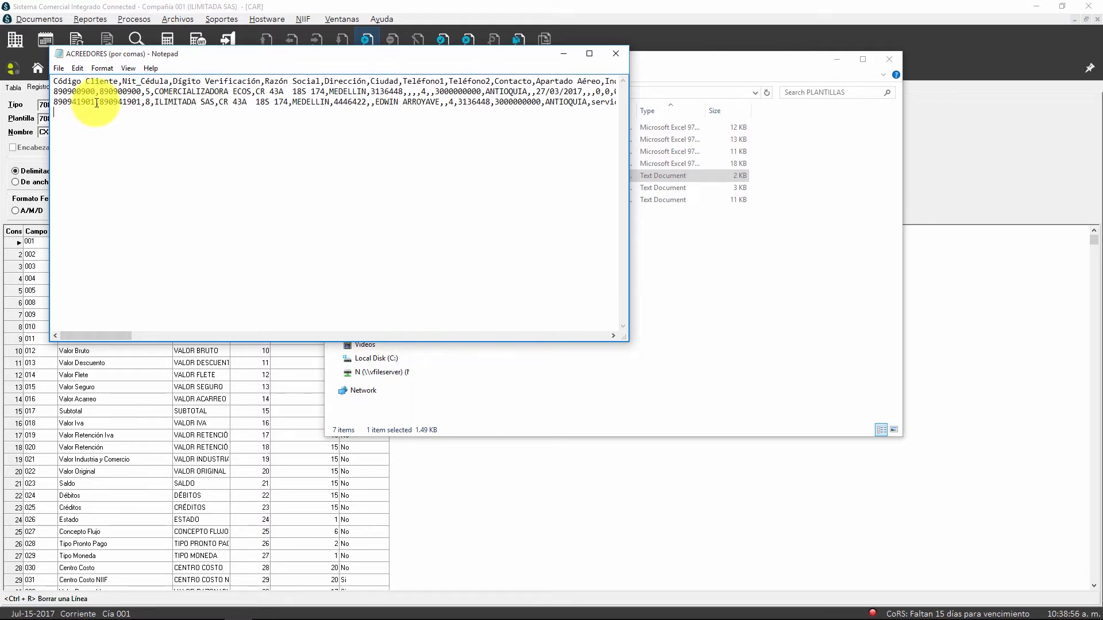
{"action": "type", "text": "13233333,133333,9,"}
{"action": "left_click_drag", "start_coordinate": [159, 122], "coordinate": [16, 80]}
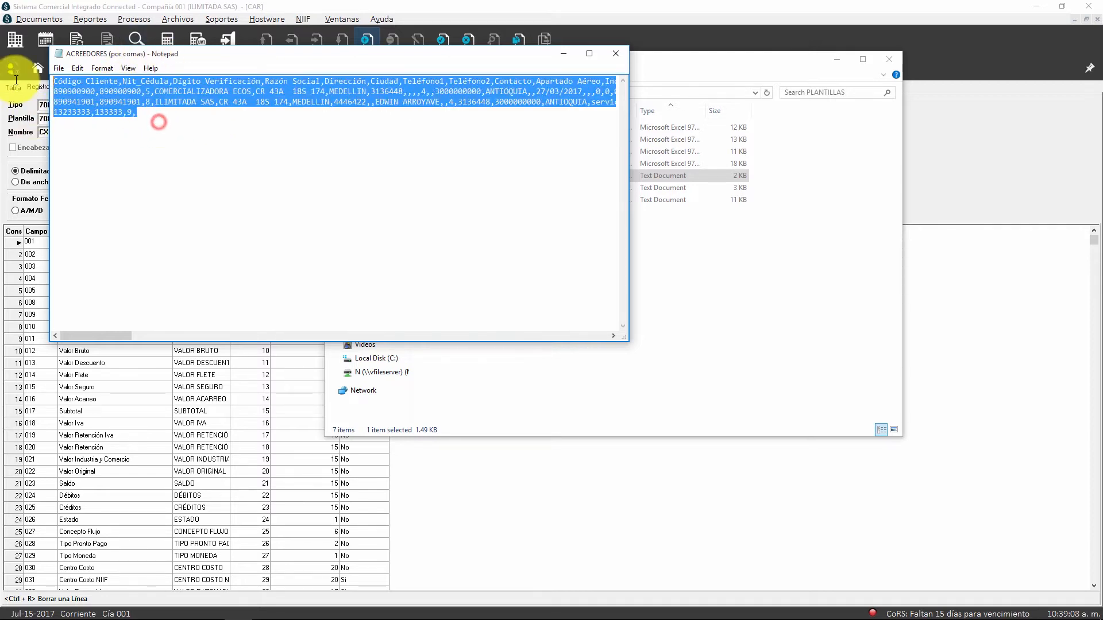
{"action": "left_click", "coordinate": [614, 55]}
{"action": "left_click", "coordinate": [584, 326]}
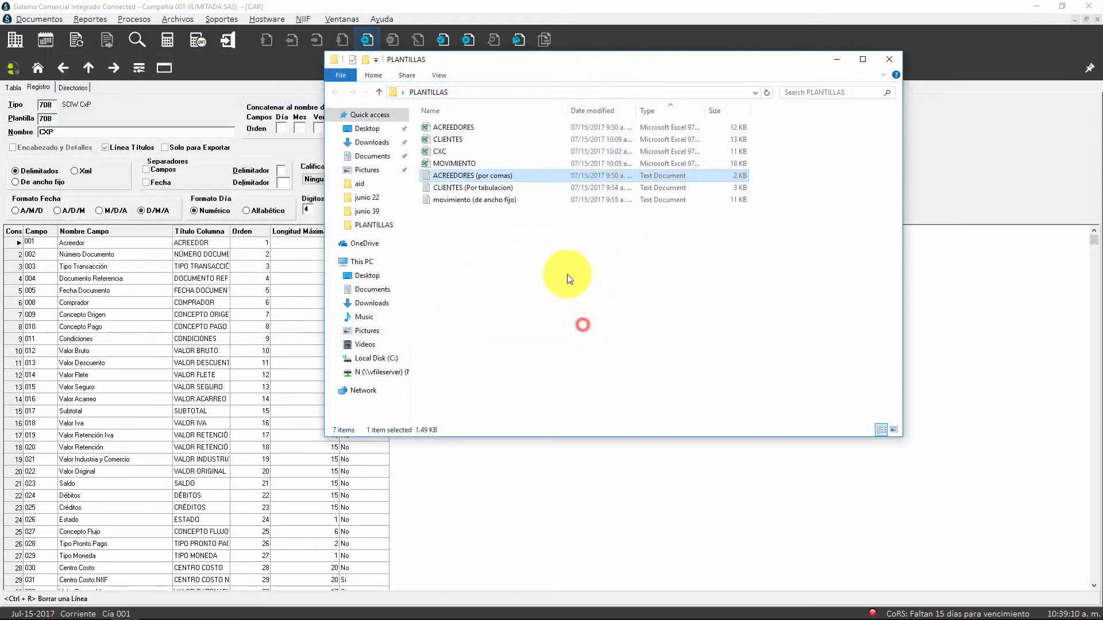
Step: Open the text file CLIENTES (Por tabulacion), add a sample tab-separated record with client code, NIT and verification digit, and close it without saving
{"action": "double_click", "coordinate": [486, 188]}
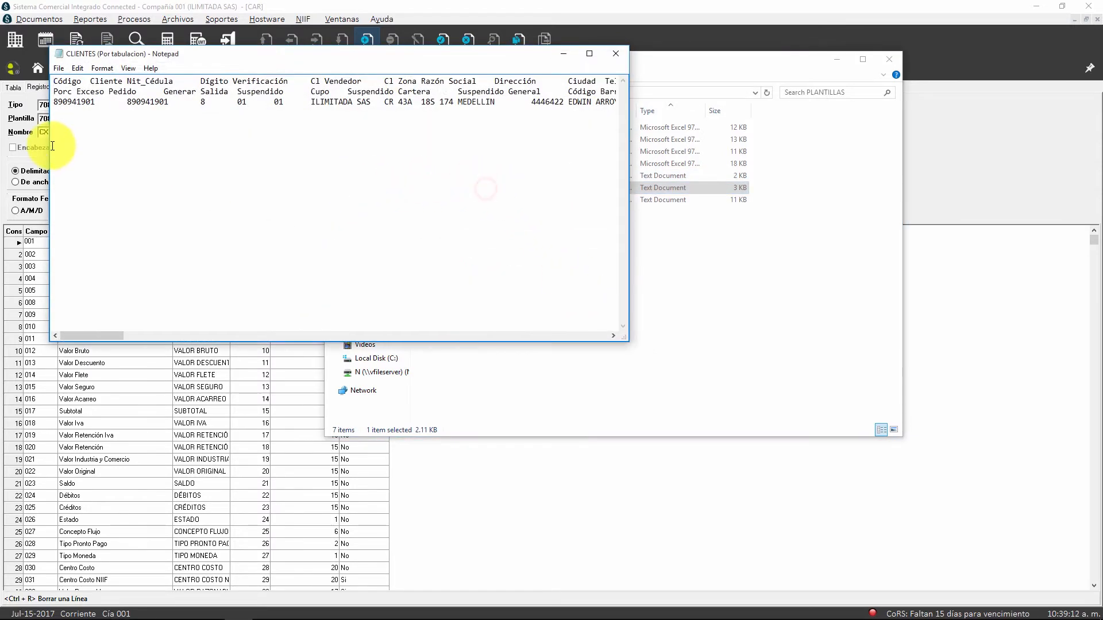
{"action": "left_click", "coordinate": [63, 111]}
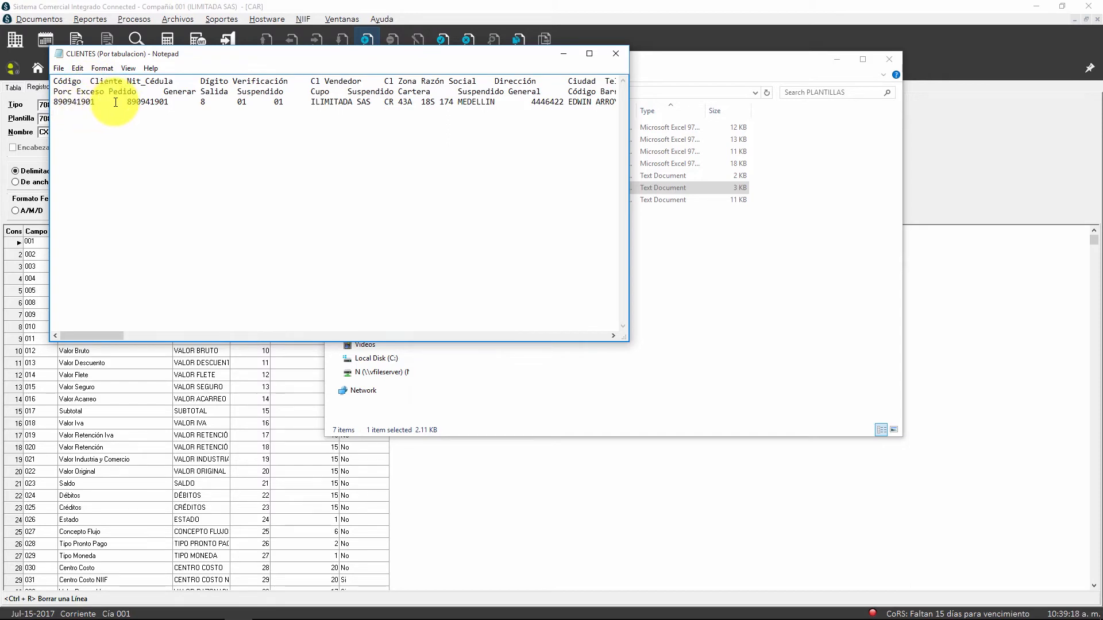
{"action": "type", "text": "1234444\t1111111\t9"}
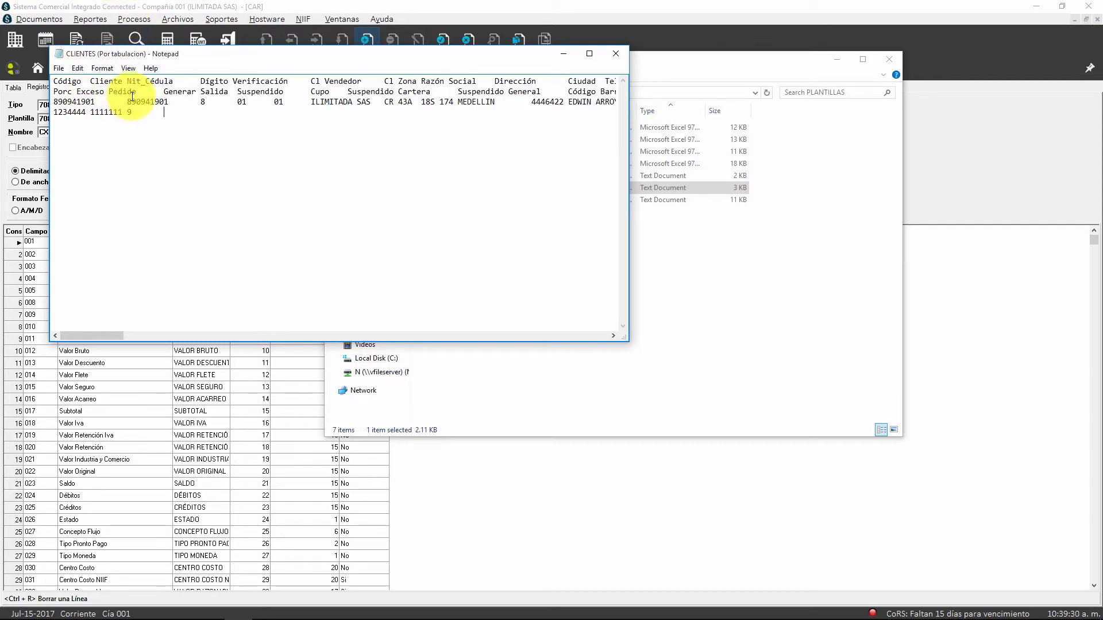
{"action": "left_click", "coordinate": [616, 53]}
{"action": "left_click", "coordinate": [584, 333]}
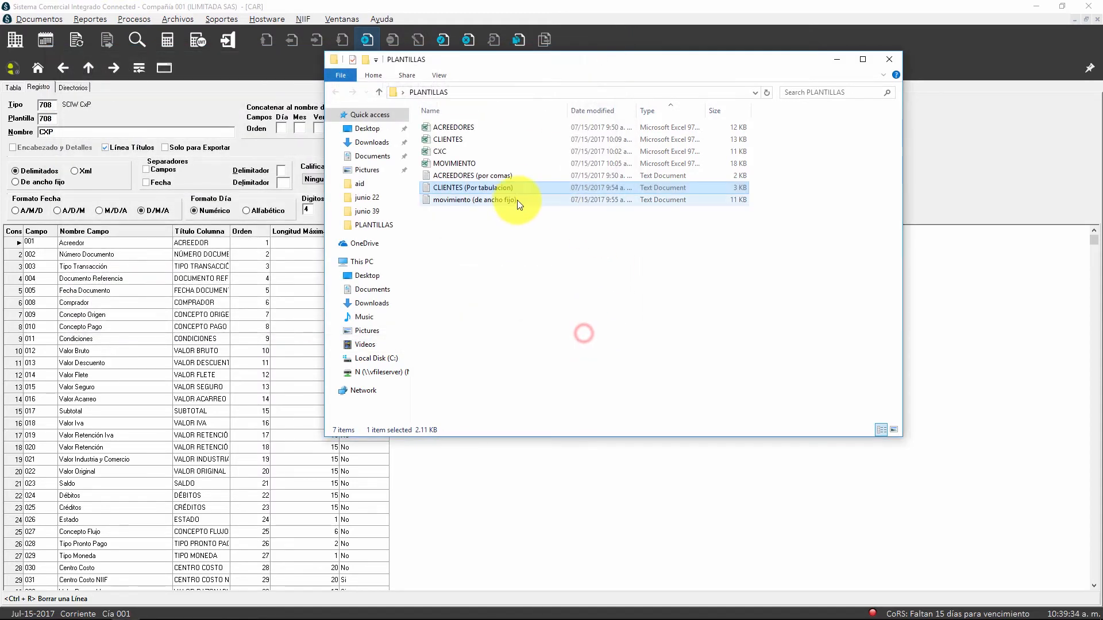
Step: Open the text file movimiento (de ancho fijo), examine how its fixed-width fields are laid out across the records, and close it
{"action": "double_click", "coordinate": [494, 197]}
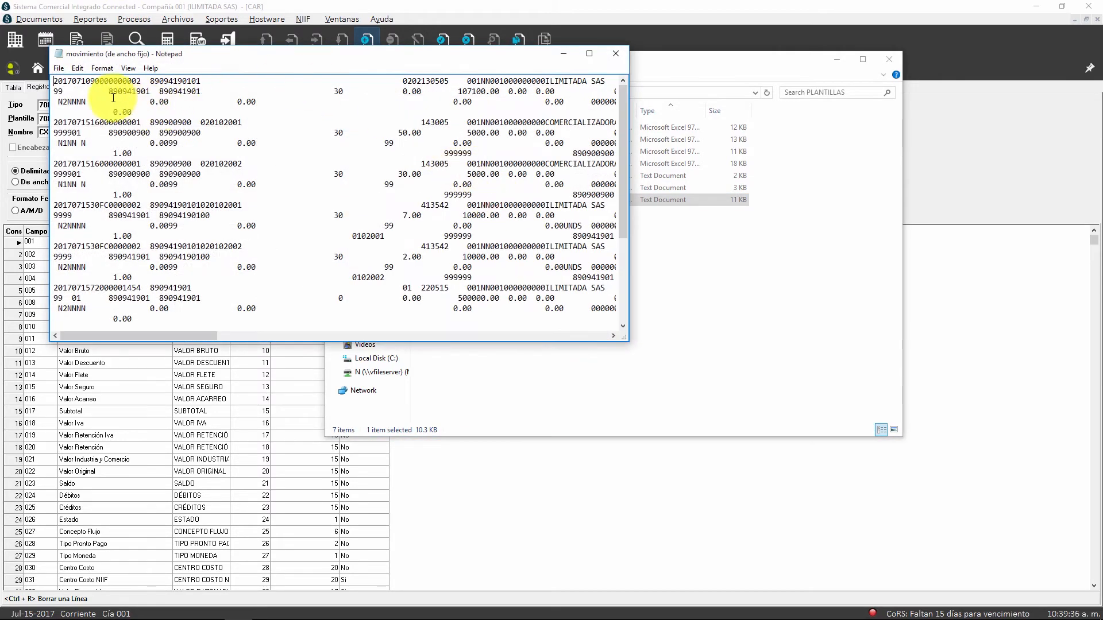
{"action": "left_click", "coordinate": [73, 81]}
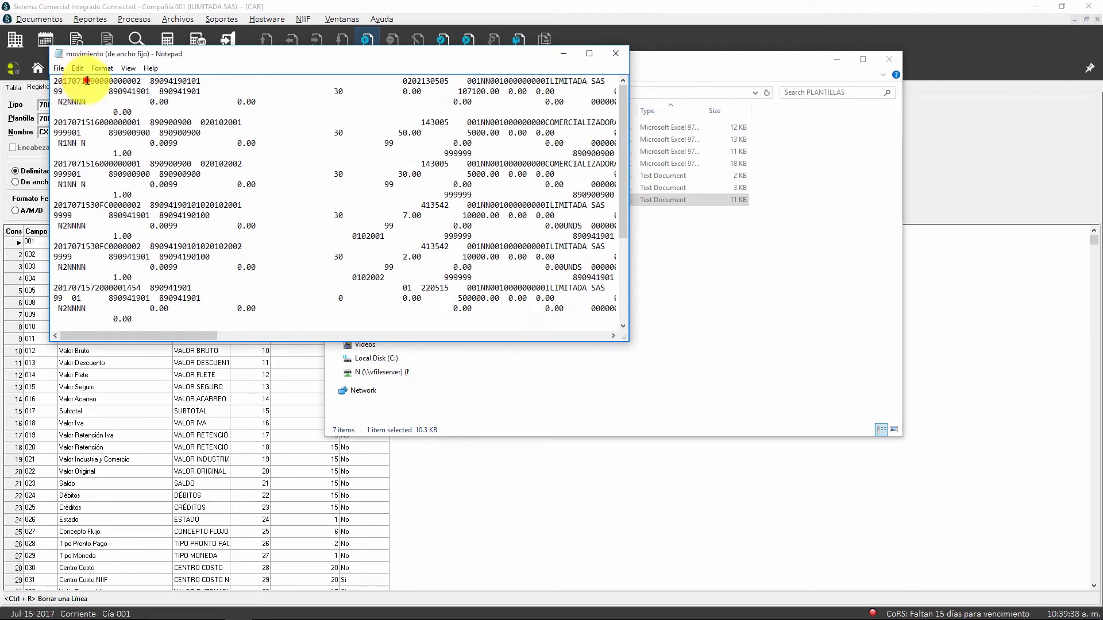
{"action": "left_click", "coordinate": [145, 81]}
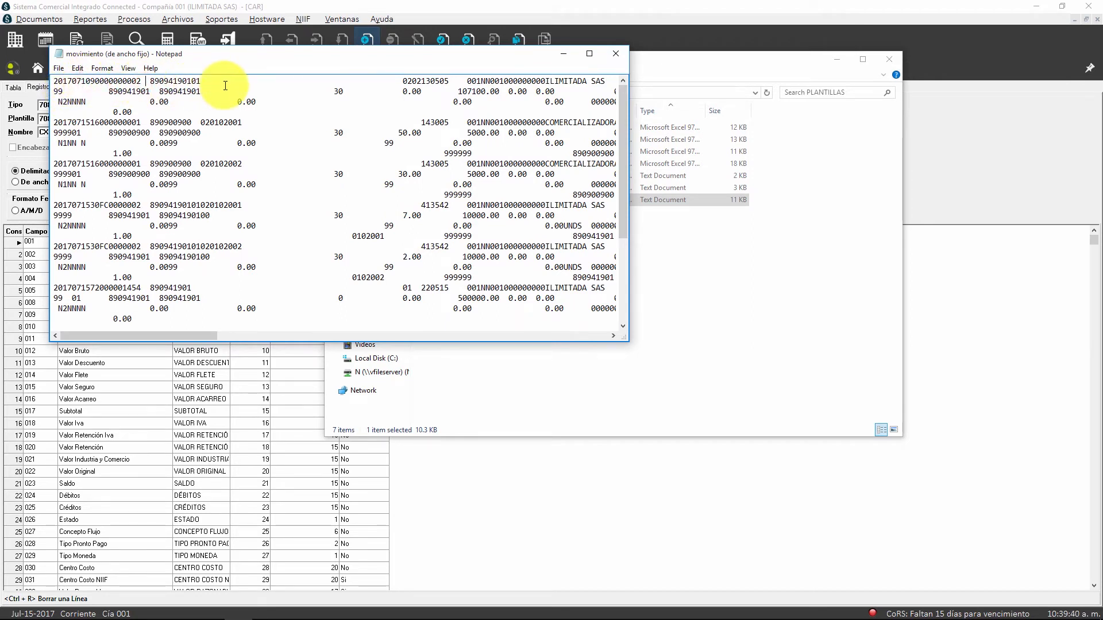
{"action": "scroll", "coordinate": [269, 115], "scroll_direction": "down", "scroll_amount": 1}
{"action": "scroll", "coordinate": [267, 119], "scroll_direction": "up", "scroll_amount": 1}
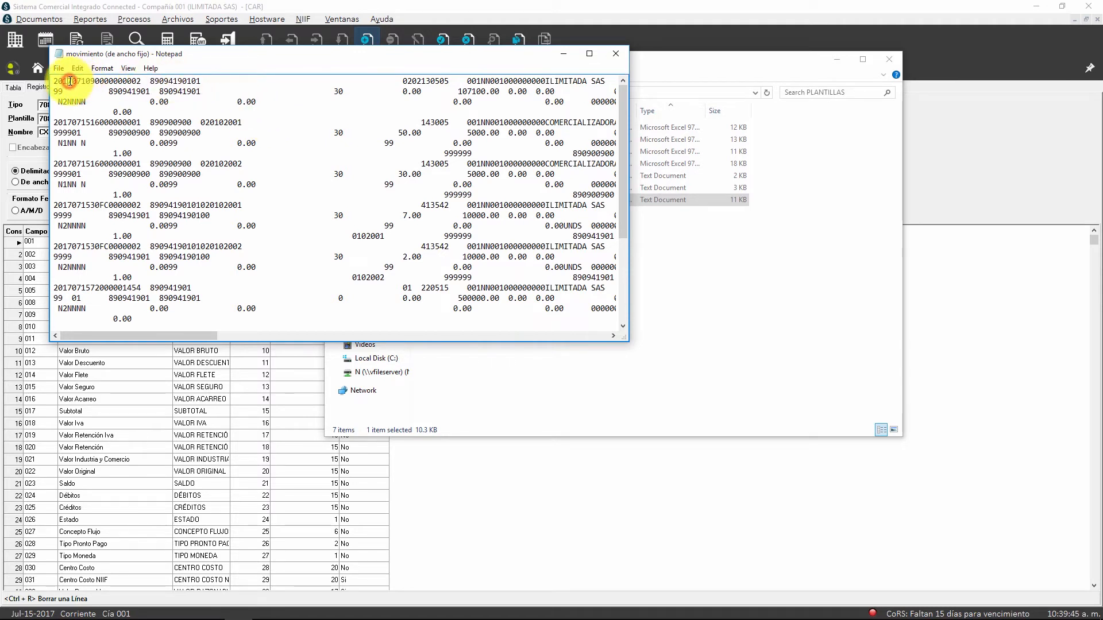
{"action": "left_click", "coordinate": [69, 122]}
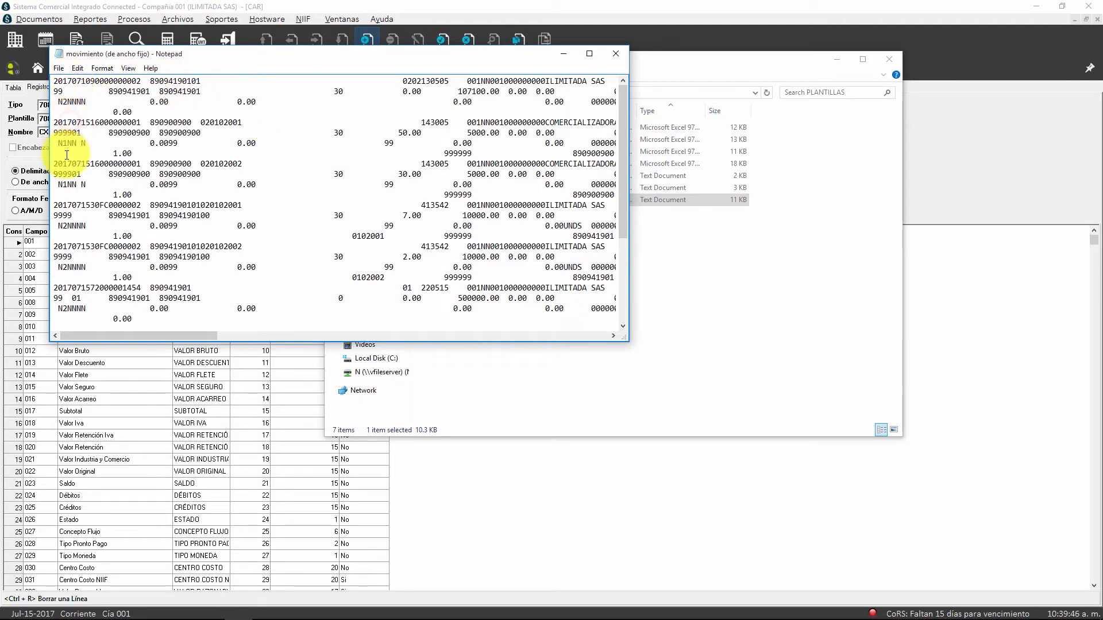
{"action": "left_click", "coordinate": [74, 205]}
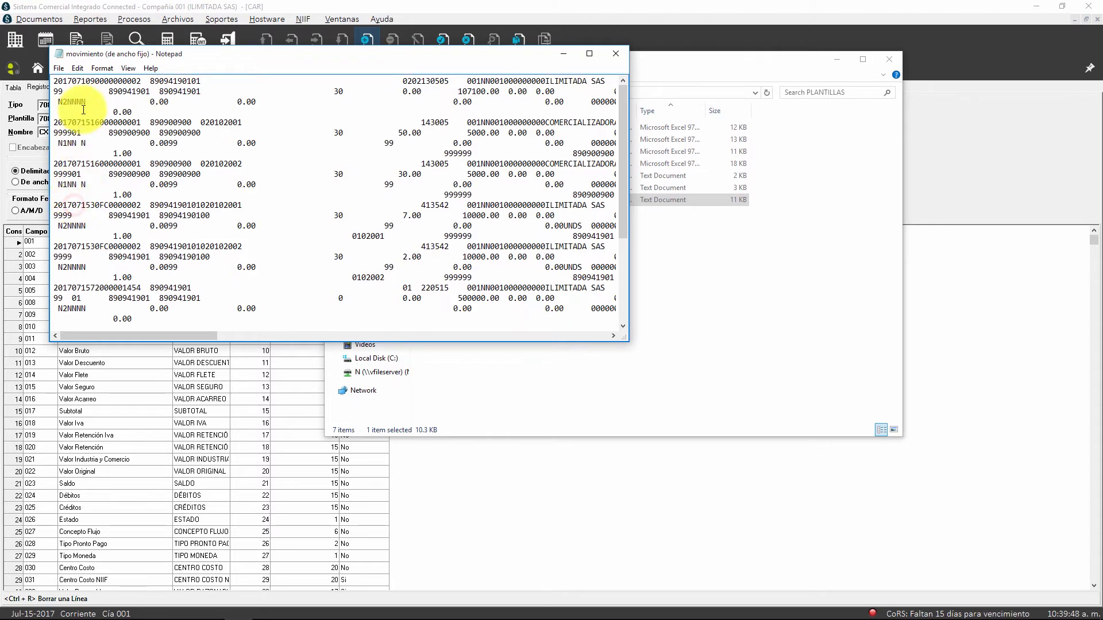
{"action": "scroll", "coordinate": [95, 124], "scroll_direction": "down", "scroll_amount": 3}
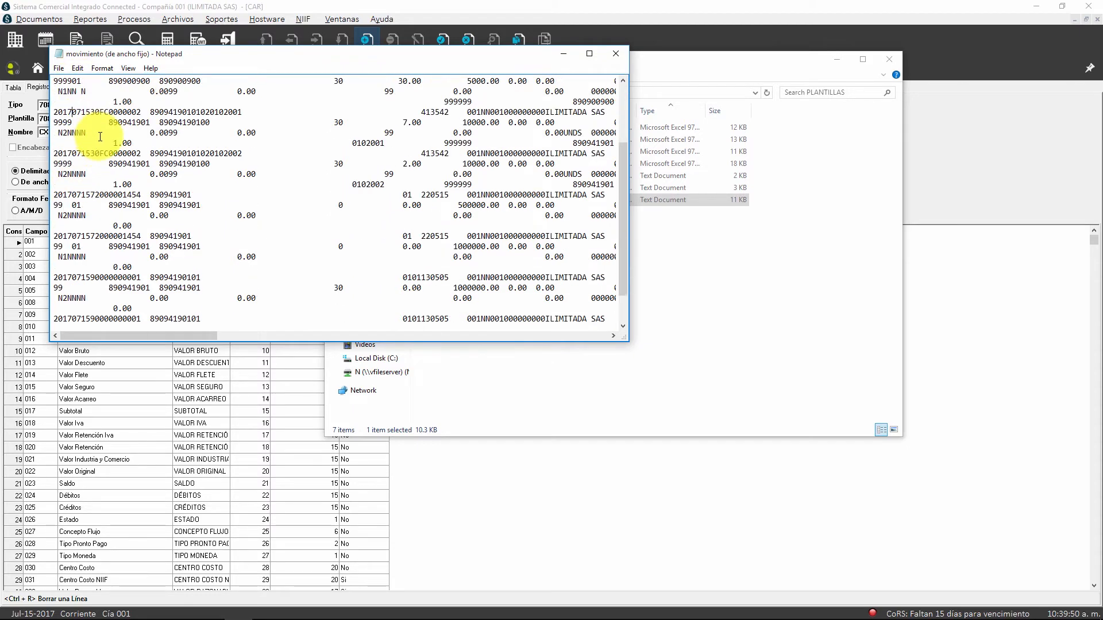
{"action": "scroll", "coordinate": [121, 142], "scroll_direction": "up", "scroll_amount": 3}
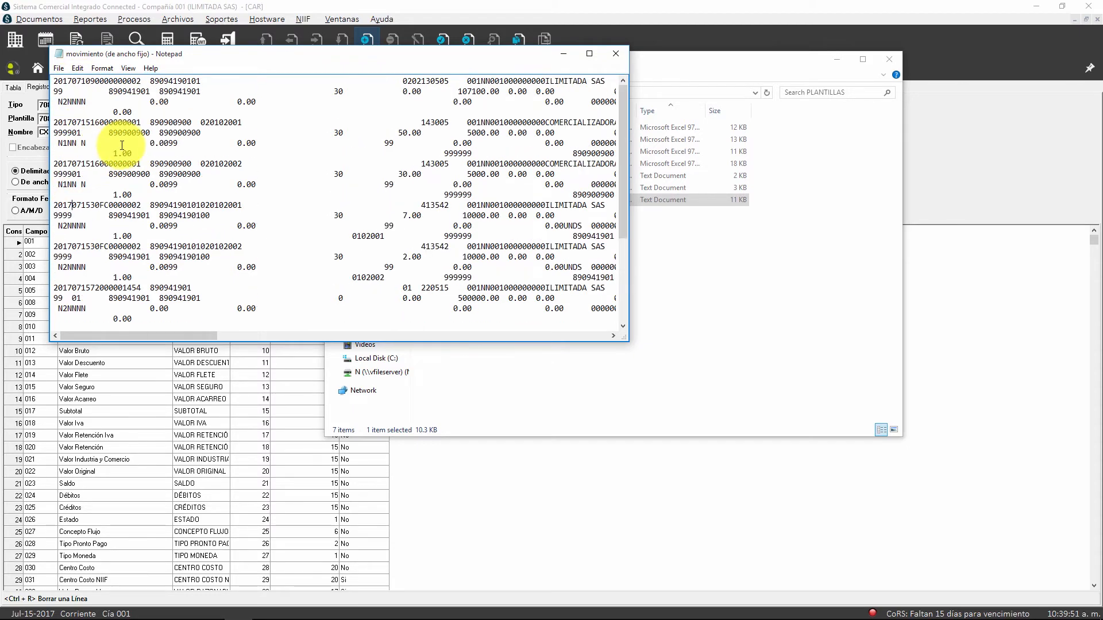
{"action": "left_click", "coordinate": [623, 58]}
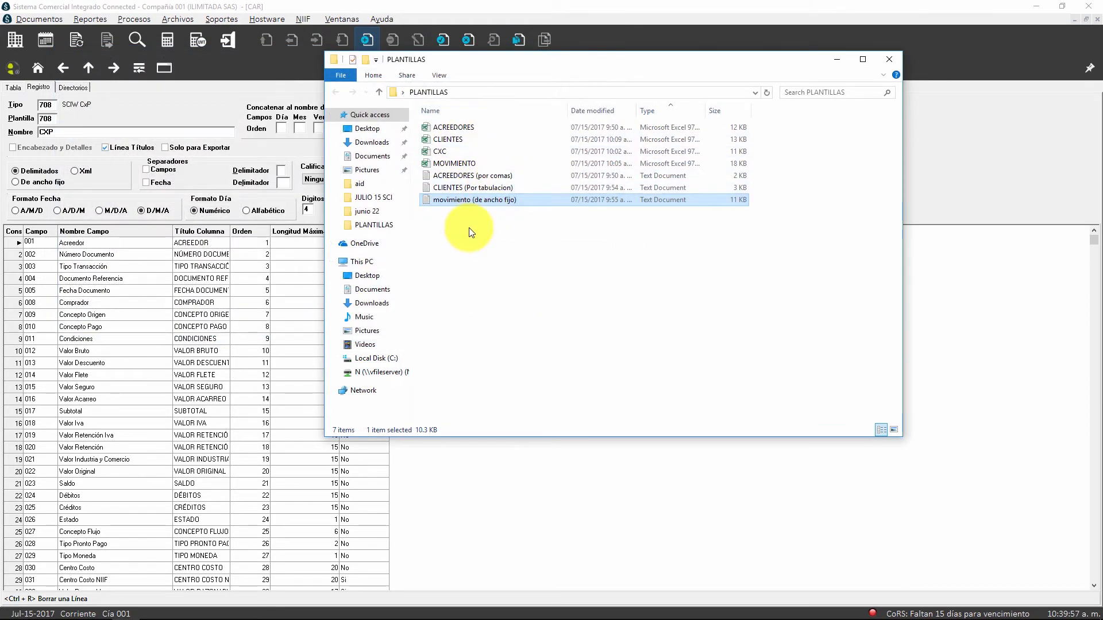
Step: Return to the CXP template and enable the Campos separator with its delimiter and the Fecha separator with the delimiter /
{"action": "left_click", "coordinate": [837, 59]}
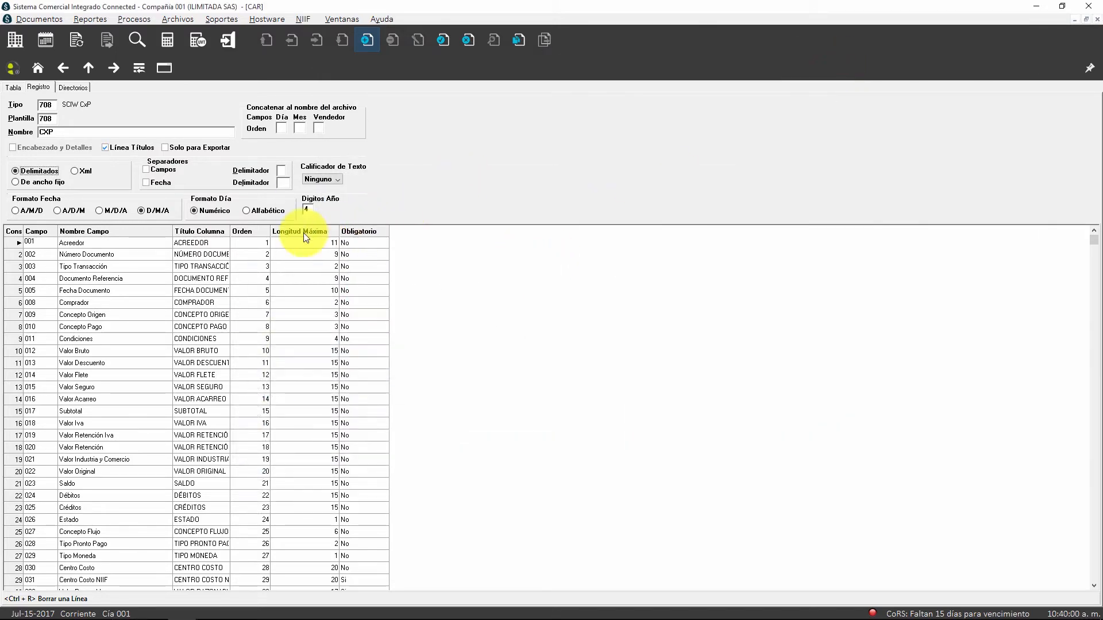
{"action": "left_click", "coordinate": [145, 169]}
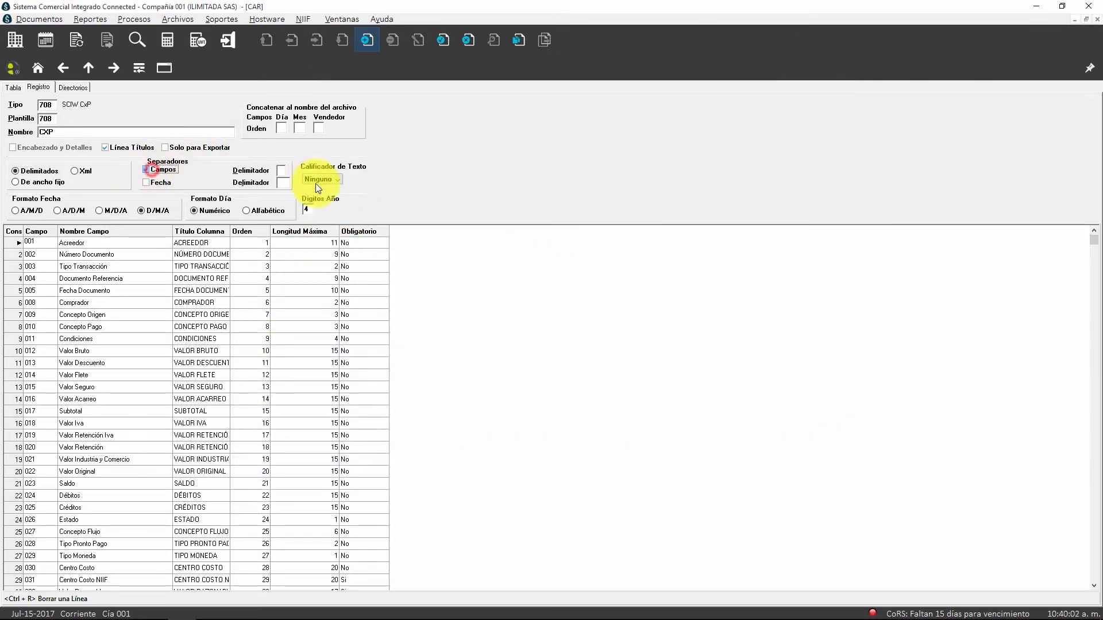
{"action": "left_click", "coordinate": [282, 170]}
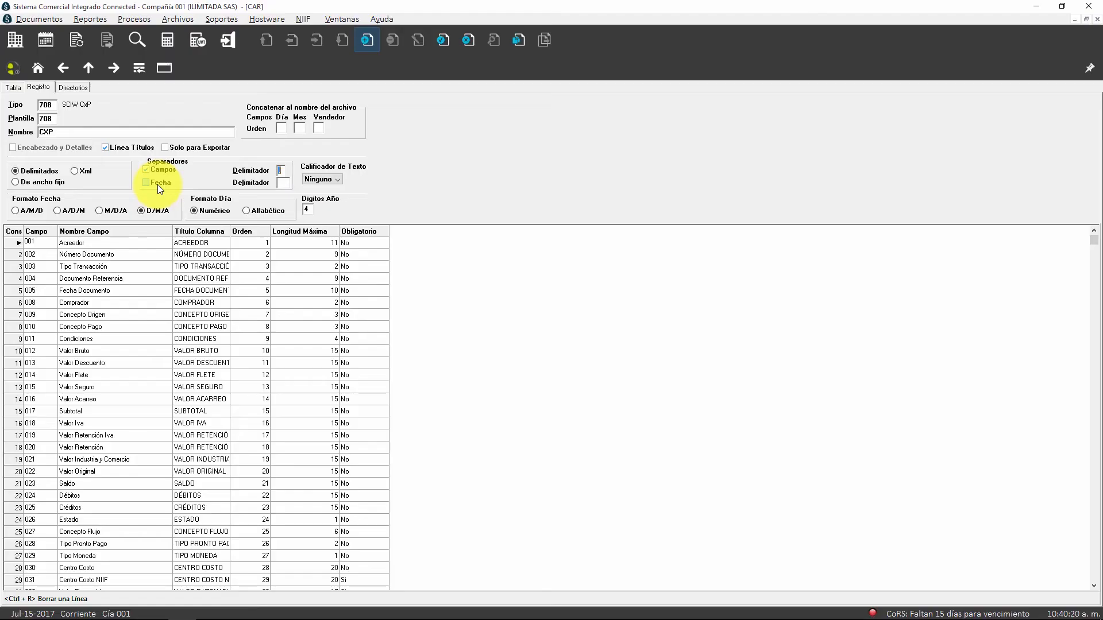
{"action": "left_click", "coordinate": [157, 184]}
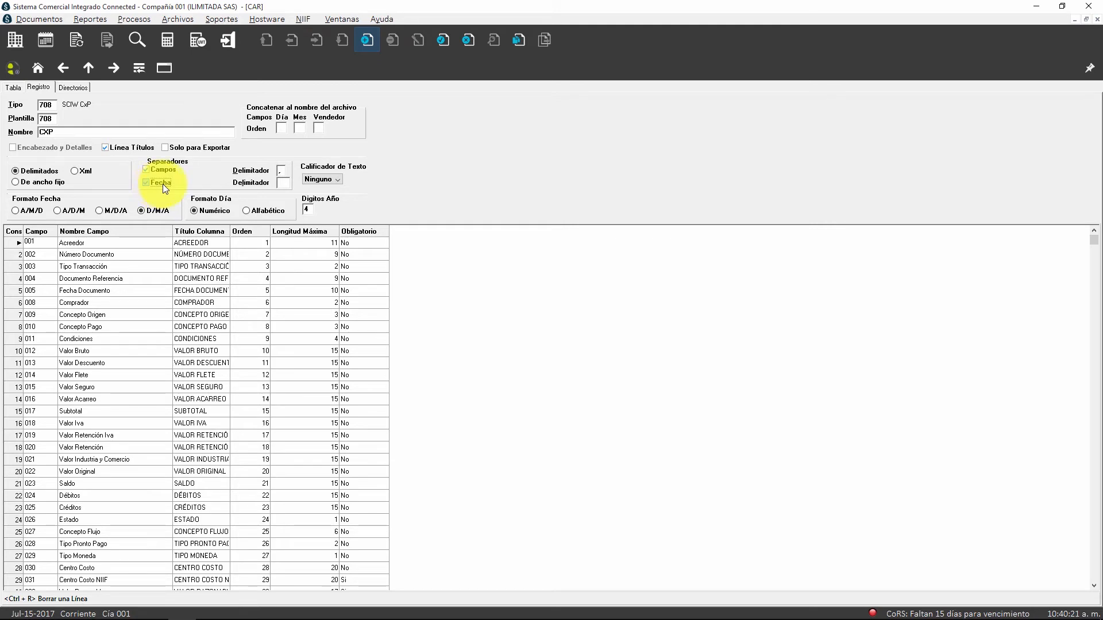
{"action": "left_click", "coordinate": [282, 181]}
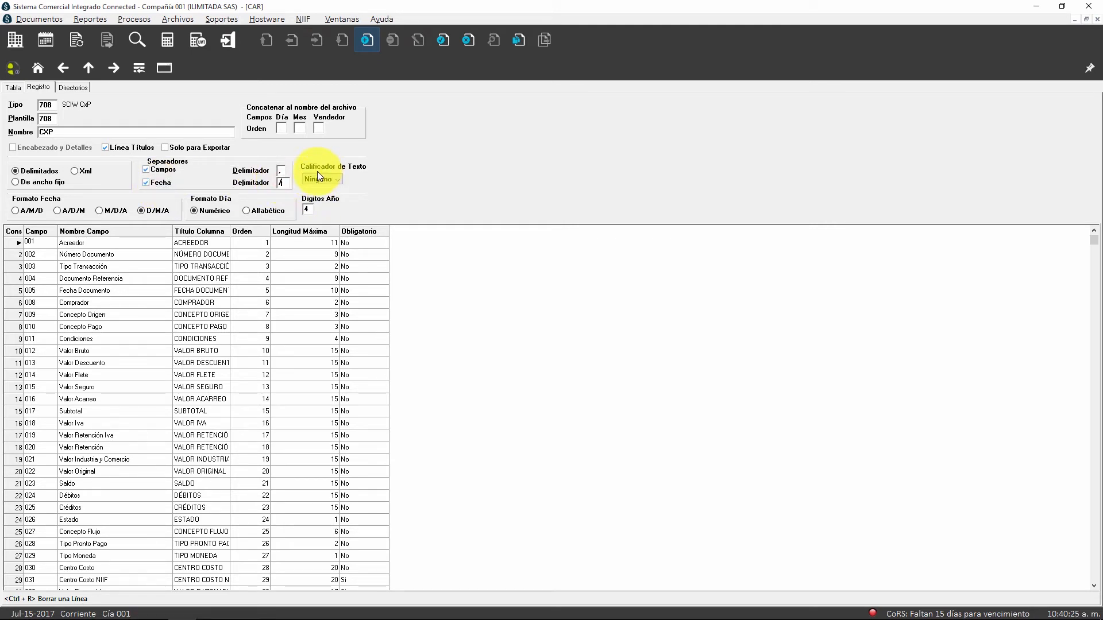
Step: Keep the text qualifier at Ninguno, the date format at D/M/A and the year at 4 digits
{"action": "left_click", "coordinate": [337, 175]}
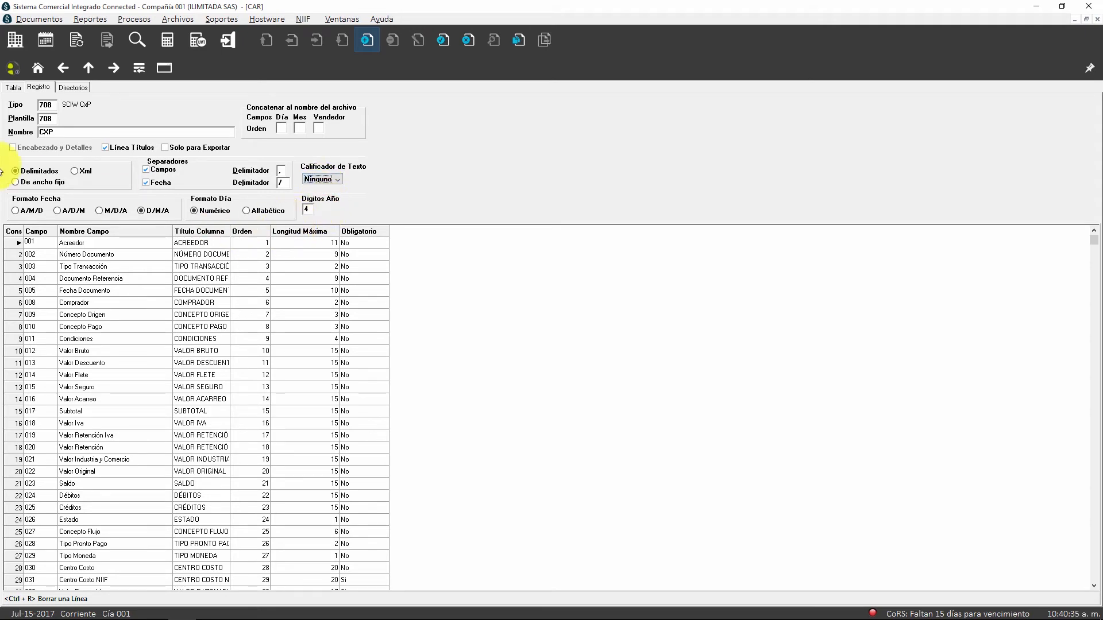
{"action": "left_click", "coordinate": [141, 210]}
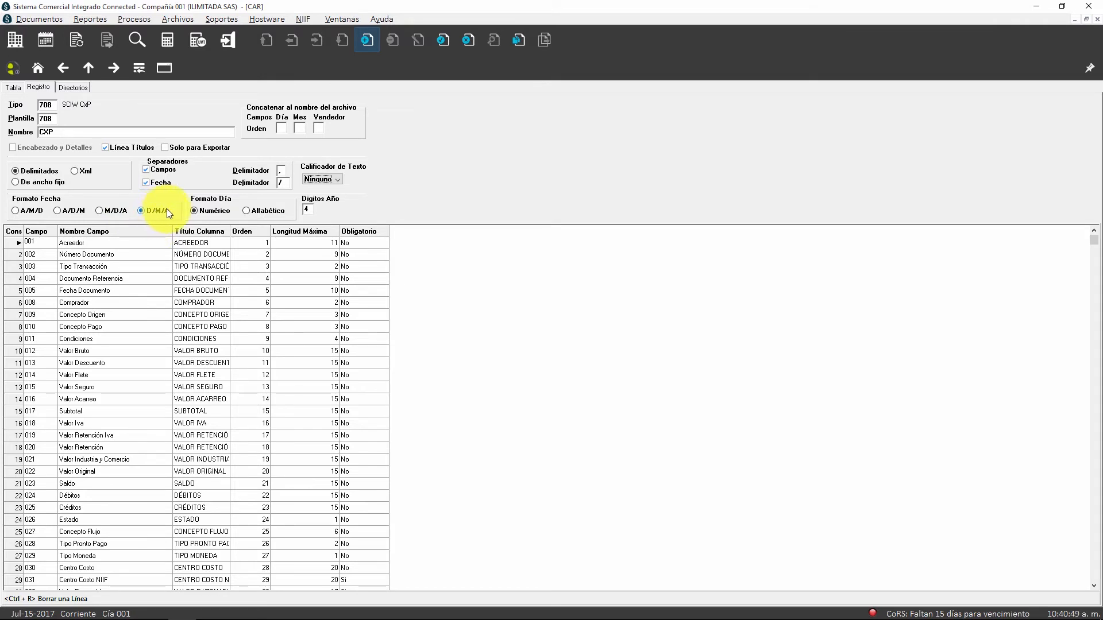
{"action": "left_click", "coordinate": [307, 210]}
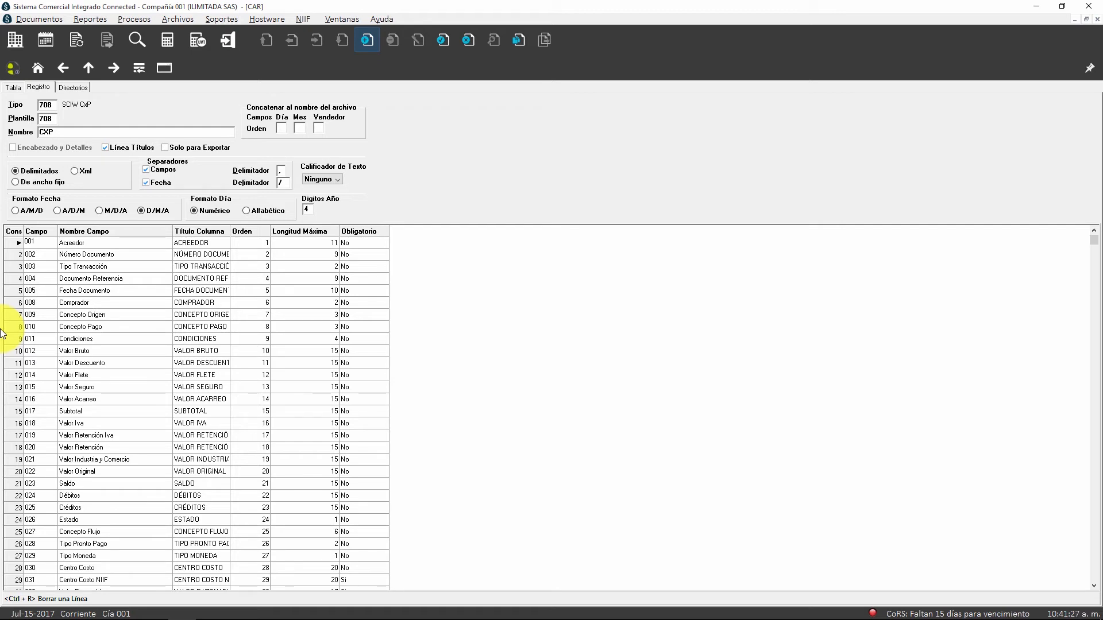
Step: In the template's directory settings, name the import file CXP and set its directory to Local Disk (C:)
{"action": "left_click", "coordinate": [63, 89]}
{"action": "left_click", "coordinate": [124, 112]}
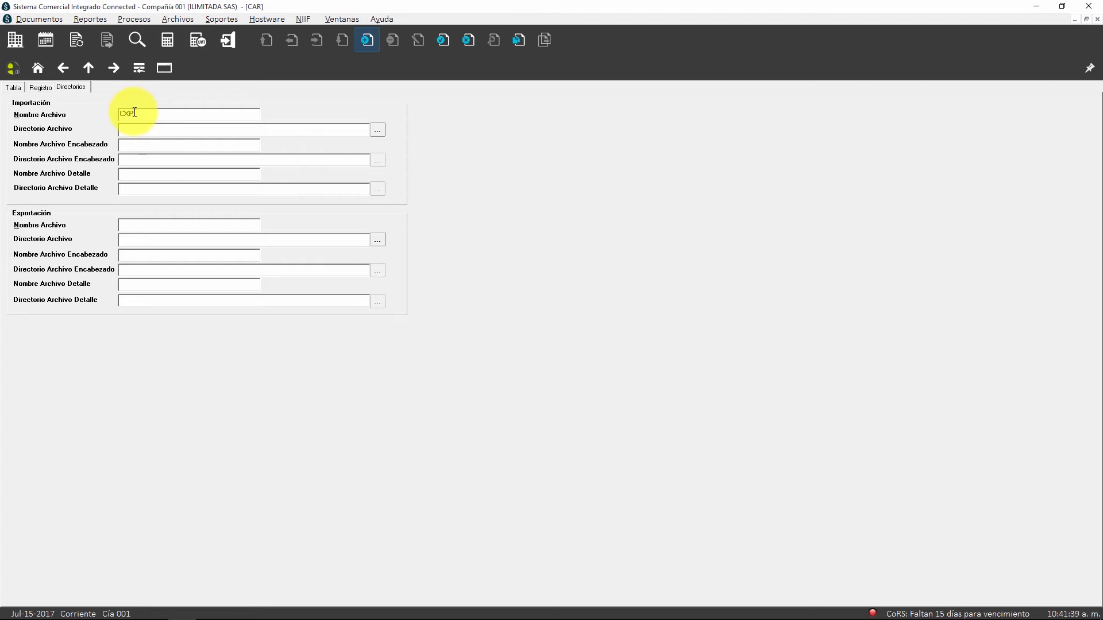
{"action": "left_click", "coordinate": [129, 129]}
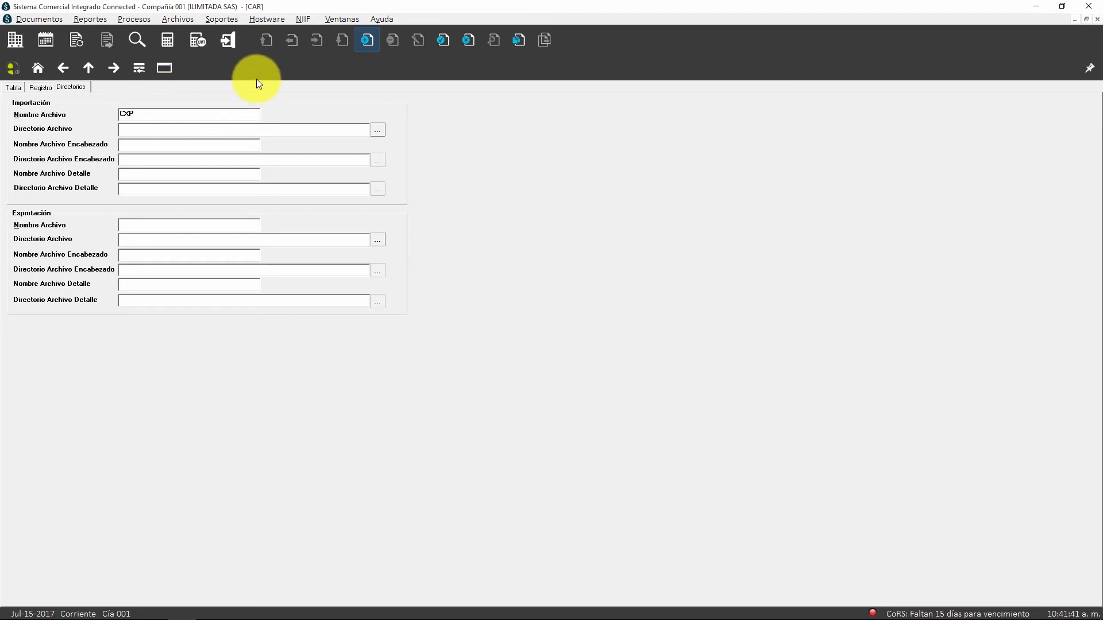
{"action": "left_click", "coordinate": [378, 131]}
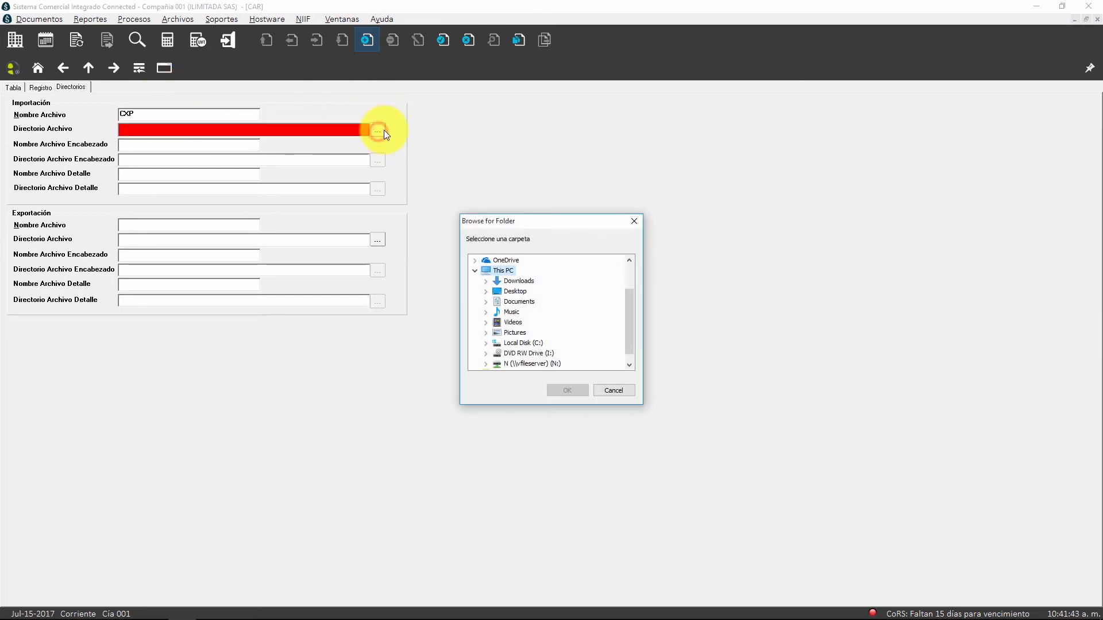
{"action": "left_click", "coordinate": [524, 343]}
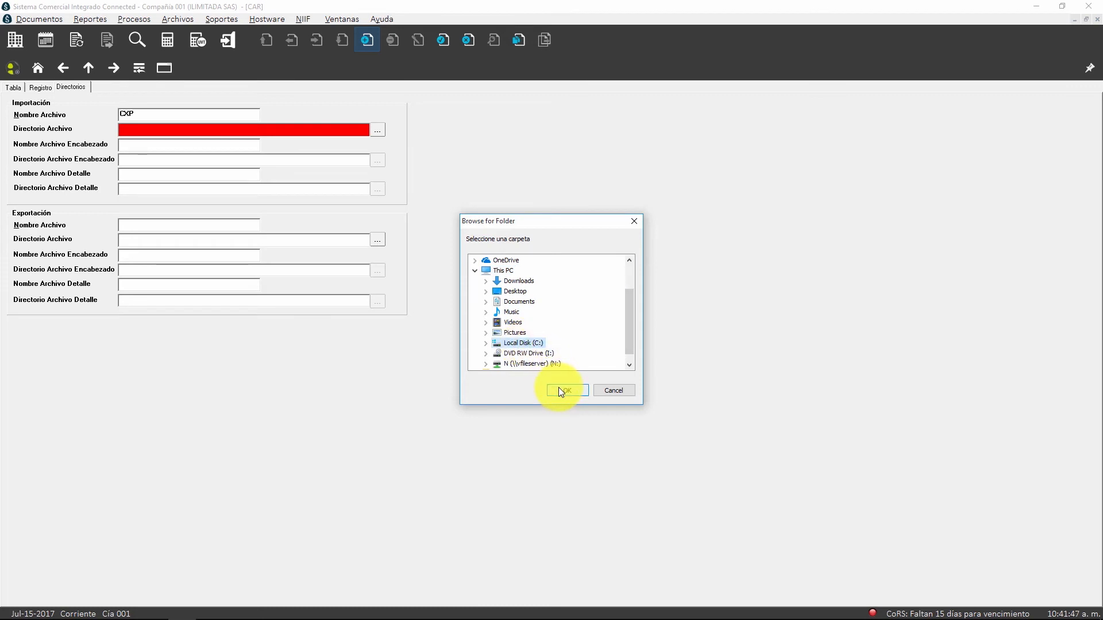
{"action": "left_click", "coordinate": [558, 389]}
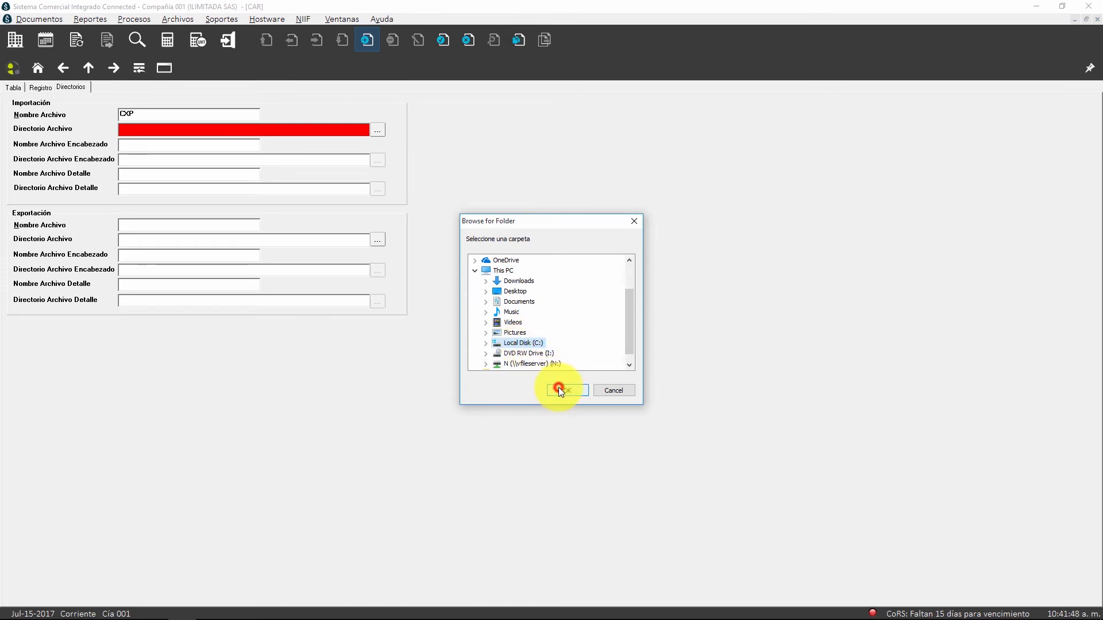
Step: Name the export file CXP and set its directory to Local Disk (C:)
{"action": "left_click", "coordinate": [128, 223]}
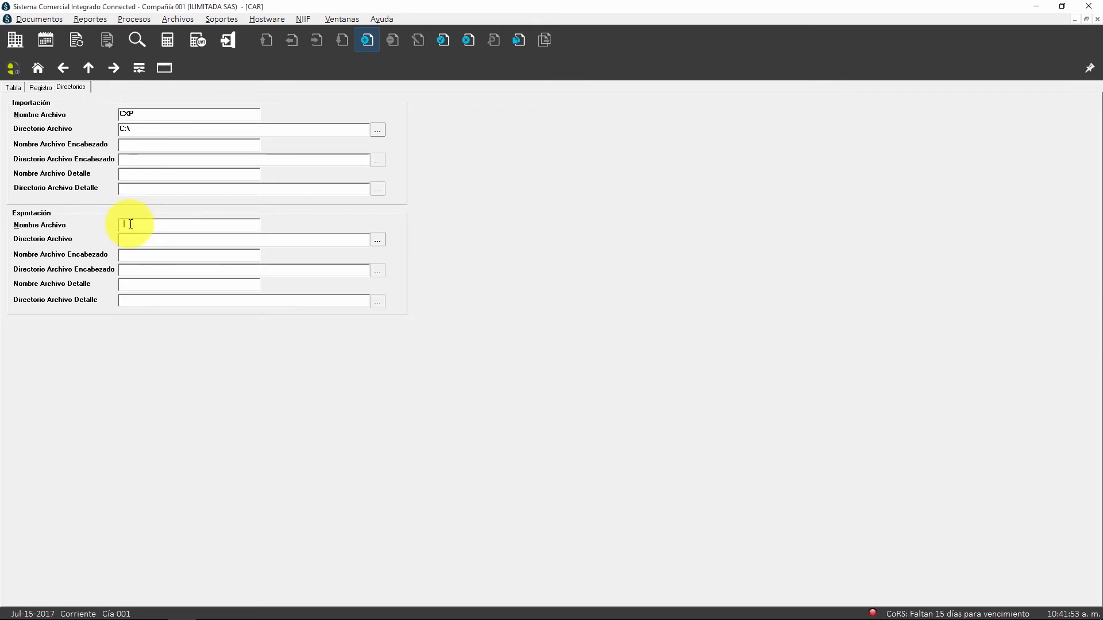
{"action": "type", "text": "CXP"}
{"action": "key", "text": "Tab"}
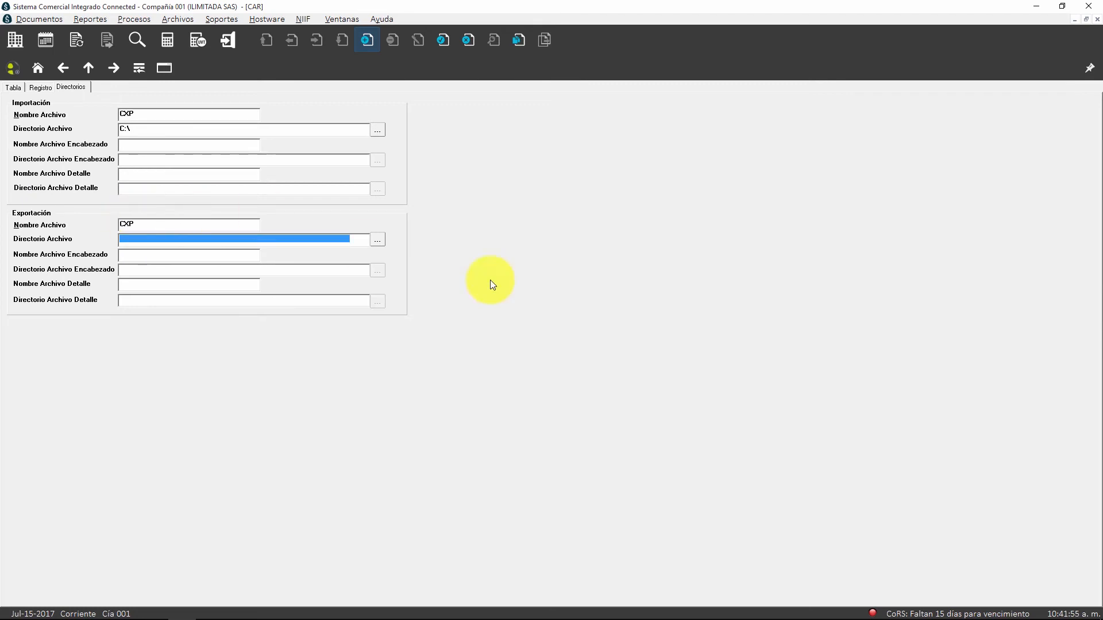
{"action": "left_click", "coordinate": [382, 237]}
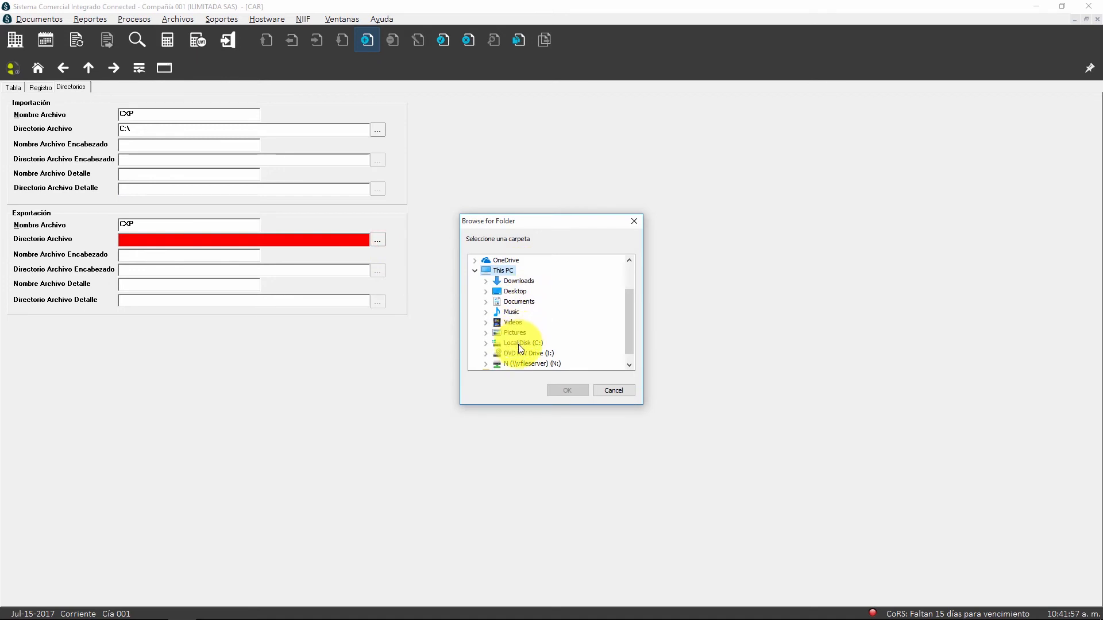
{"action": "left_click", "coordinate": [519, 344]}
{"action": "left_click", "coordinate": [565, 386]}
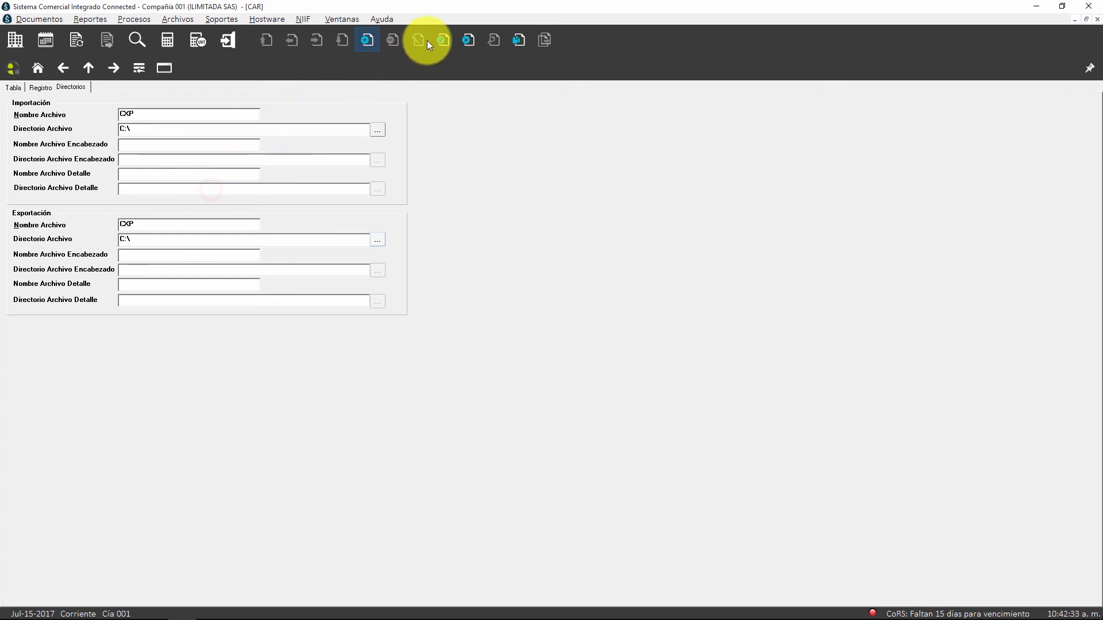
Step: Save the CXP template as a new record, and cancel the blank new record that follows it
{"action": "left_click", "coordinate": [445, 38]}
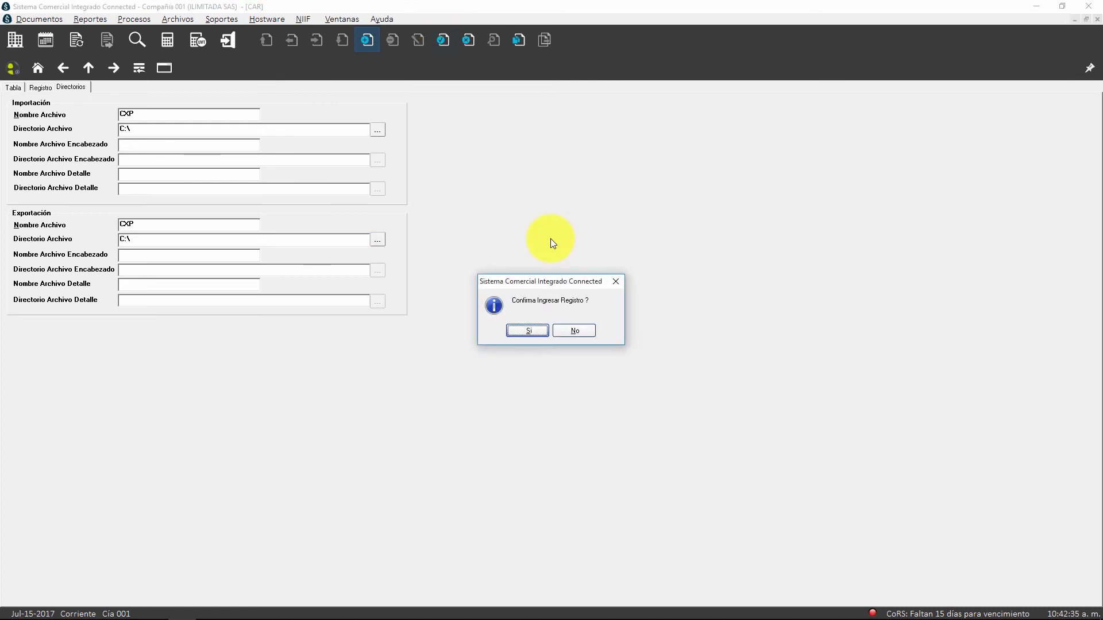
{"action": "left_click", "coordinate": [528, 328]}
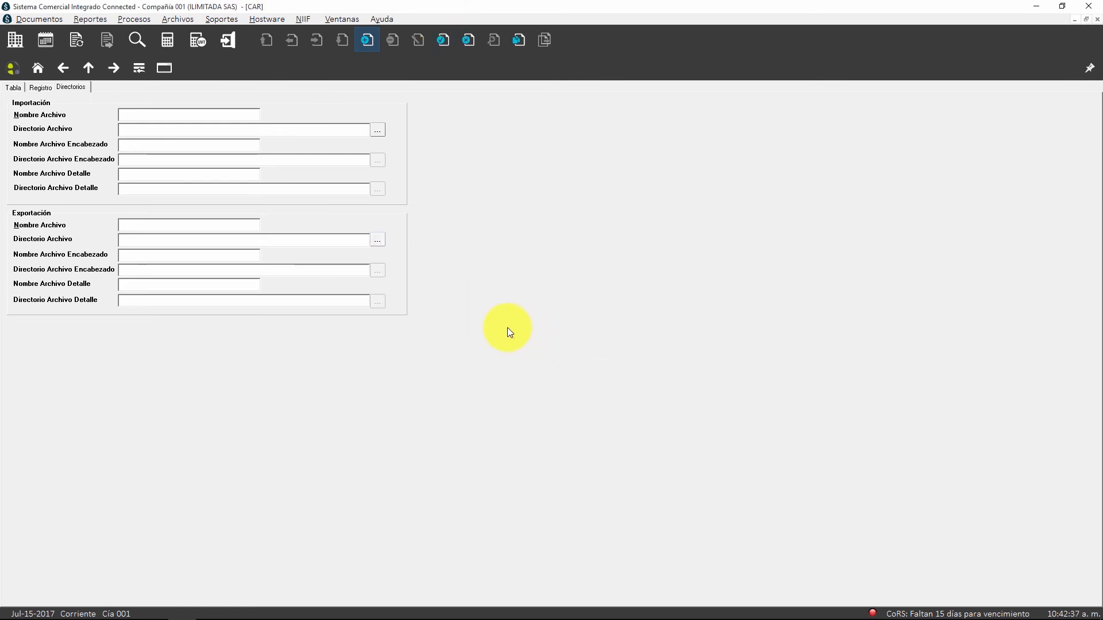
{"action": "left_click", "coordinate": [46, 88]}
{"action": "left_click", "coordinate": [15, 88]}
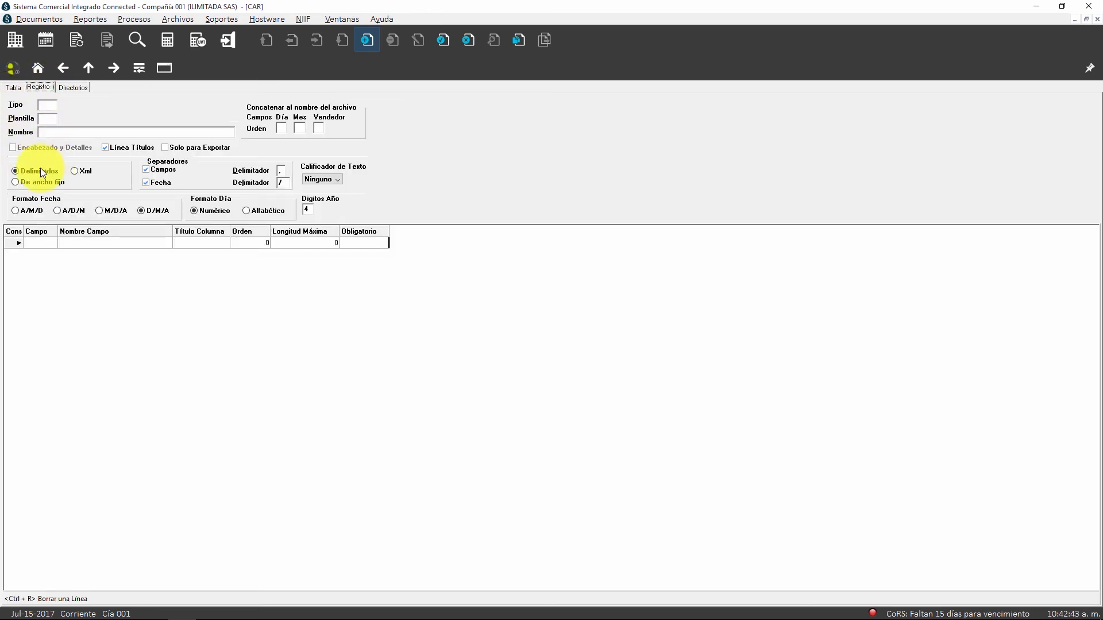
{"action": "left_click", "coordinate": [157, 399]}
{"action": "key", "text": "Escape"}
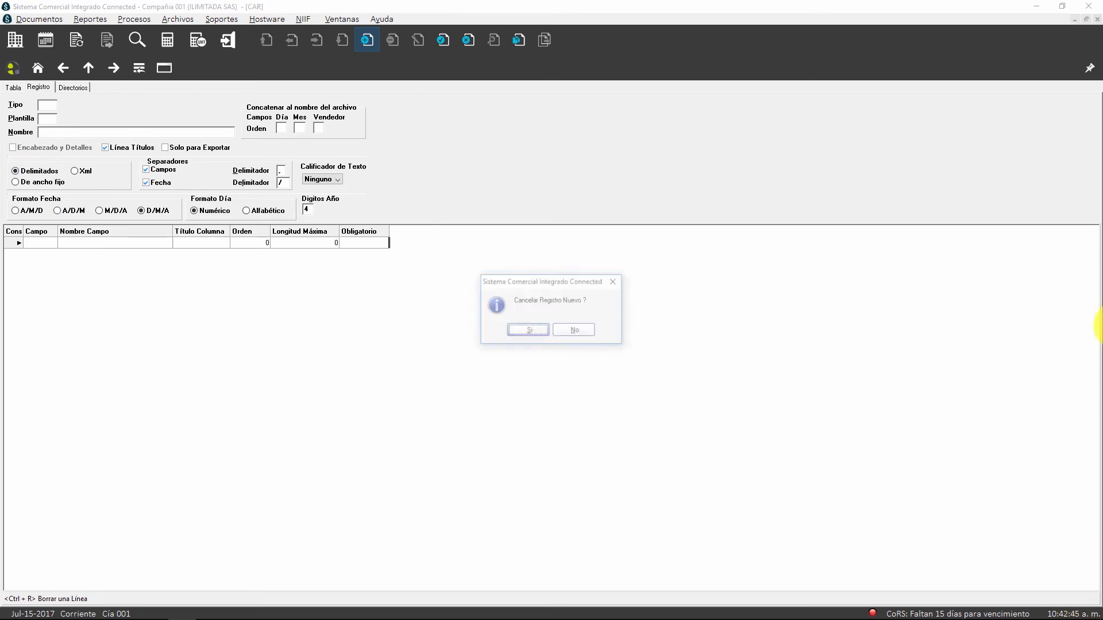
{"action": "key", "text": "Return"}
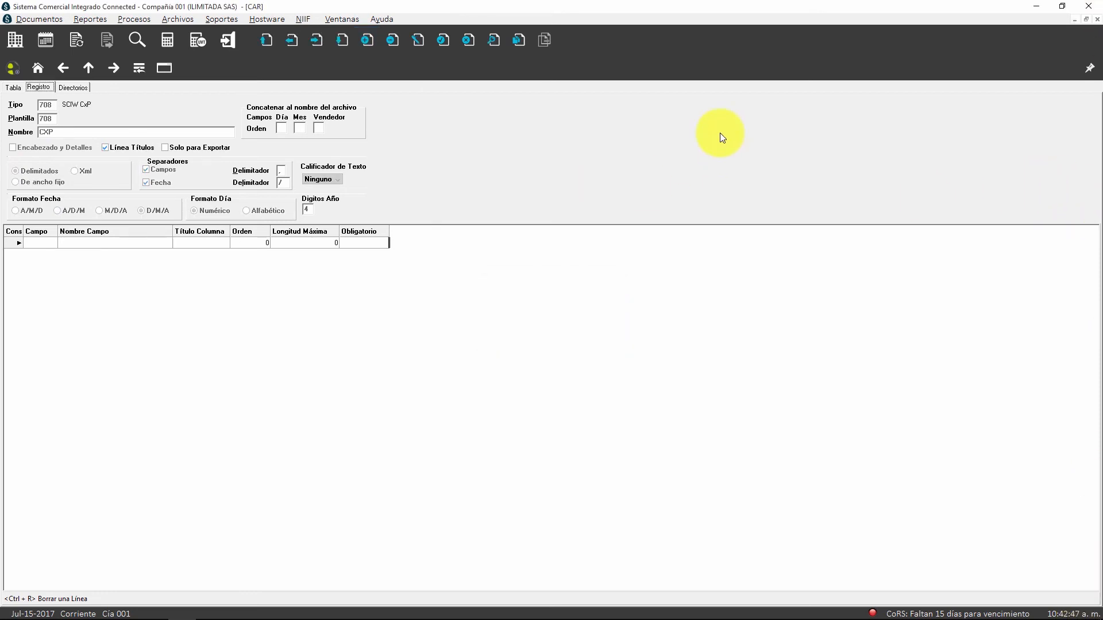
Step: Browse the list of saved templates and open the CXP template of type 708
{"action": "left_click", "coordinate": [12, 87]}
{"action": "left_click", "coordinate": [62, 123]}
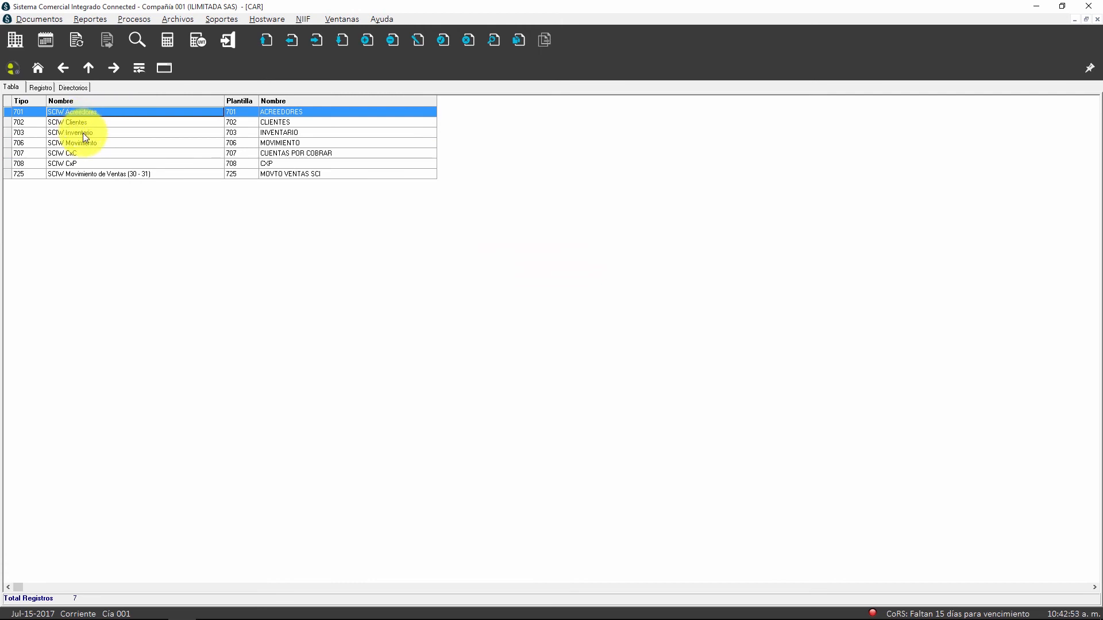
{"action": "left_click", "coordinate": [83, 133]}
{"action": "left_click", "coordinate": [83, 144]}
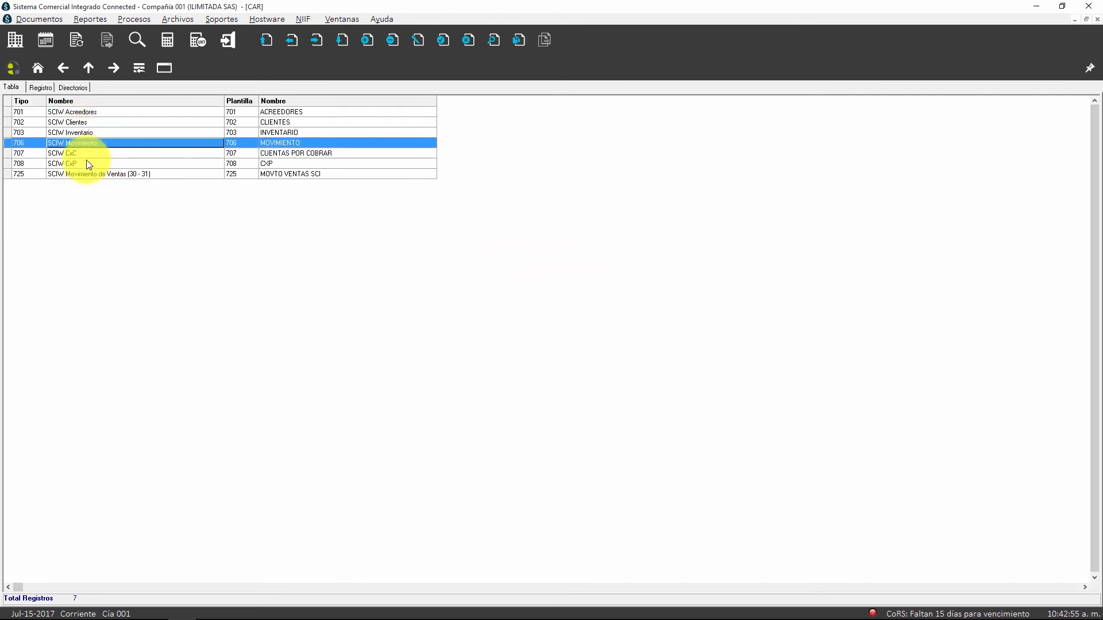
{"action": "double_click", "coordinate": [86, 163]}
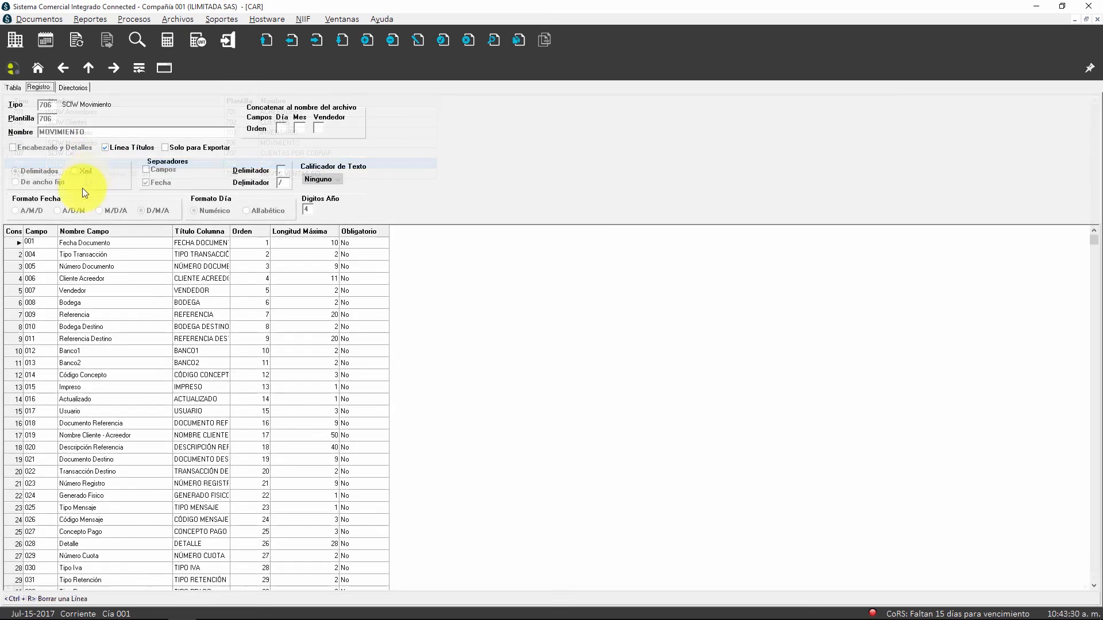
Step: Examine the complete field list of the MOVIMIENTO template of type 706, down to its last field
{"action": "key", "text": "Down"}
{"action": "key", "text": "Down"}
{"action": "key", "text": "Down"}
{"action": "key", "text": "Down"}
{"action": "key", "text": "Down"}
{"action": "key", "text": "Down"}
{"action": "key", "text": "Down"}
{"action": "key", "text": "Down"}
{"action": "key", "text": "Down"}
{"action": "key", "text": "Down"}
{"action": "key", "text": "Down"}
{"action": "key", "text": "Down"}
{"action": "key", "text": "Down"}
{"action": "key", "text": "Down"}
{"action": "key", "text": "Down"}
{"action": "key", "text": "Down"}
{"action": "key", "text": "Down"}
{"action": "key", "text": "Down"}
{"action": "key", "text": "Down"}
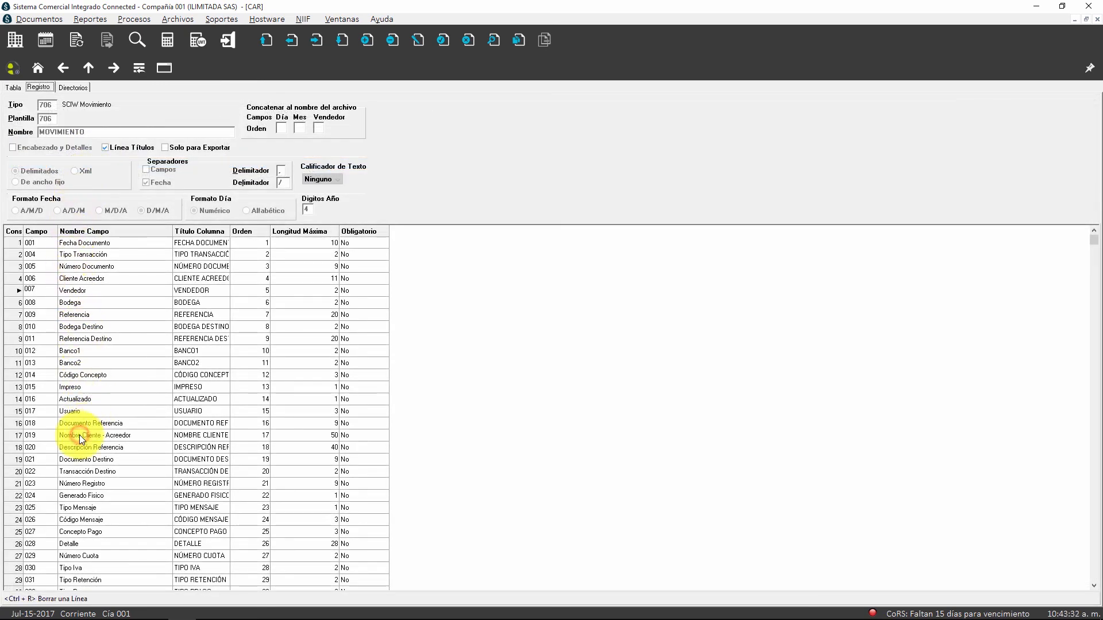
{"action": "scroll", "coordinate": [81, 435], "scroll_direction": "down", "scroll_amount": 20}
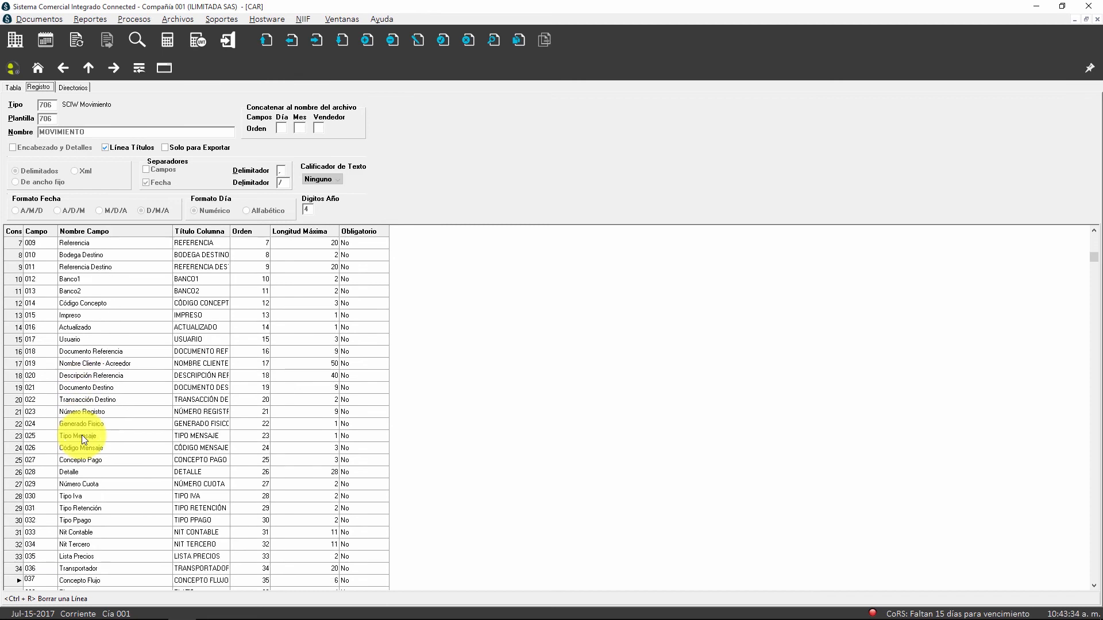
{"action": "scroll", "coordinate": [81, 435], "scroll_direction": "down", "scroll_amount": 20}
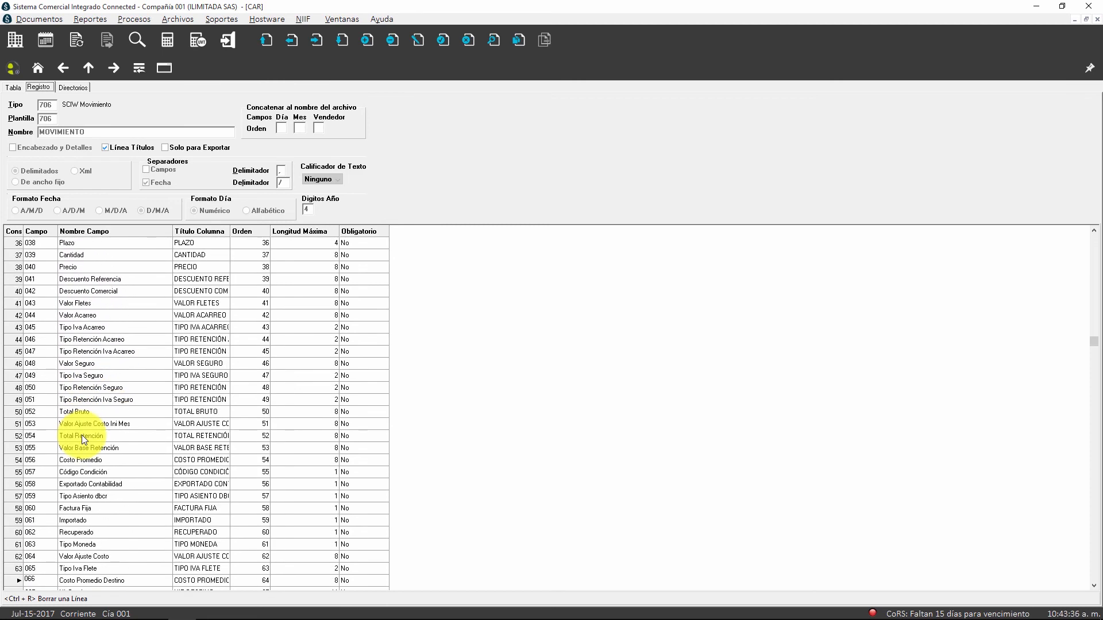
{"action": "scroll", "coordinate": [81, 434], "scroll_direction": "down", "scroll_amount": 20}
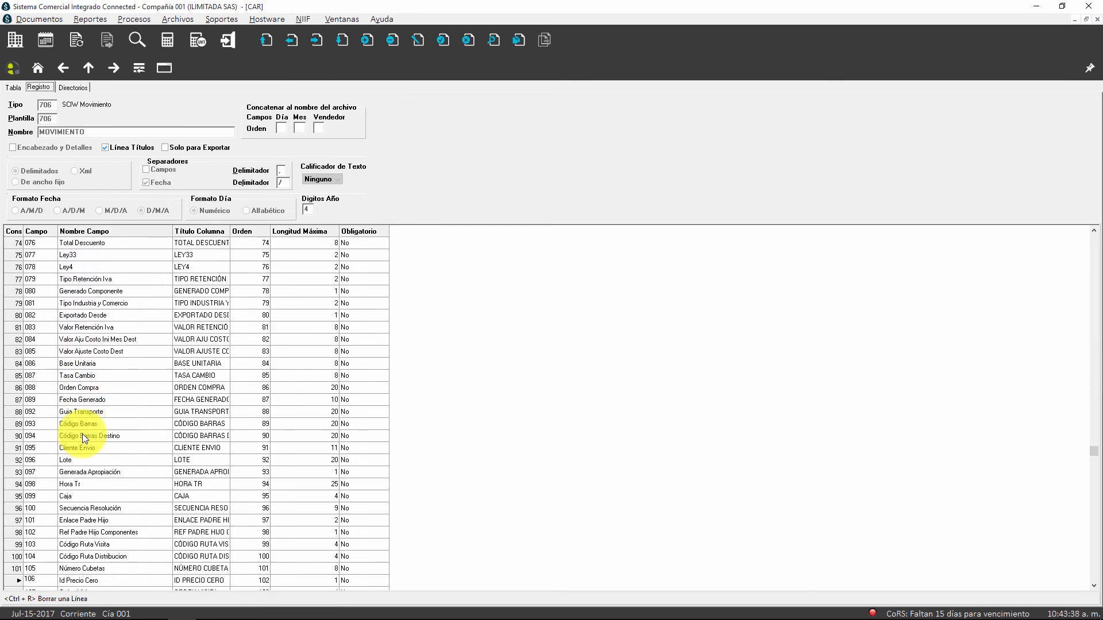
{"action": "scroll", "coordinate": [81, 433], "scroll_direction": "down", "scroll_amount": 14}
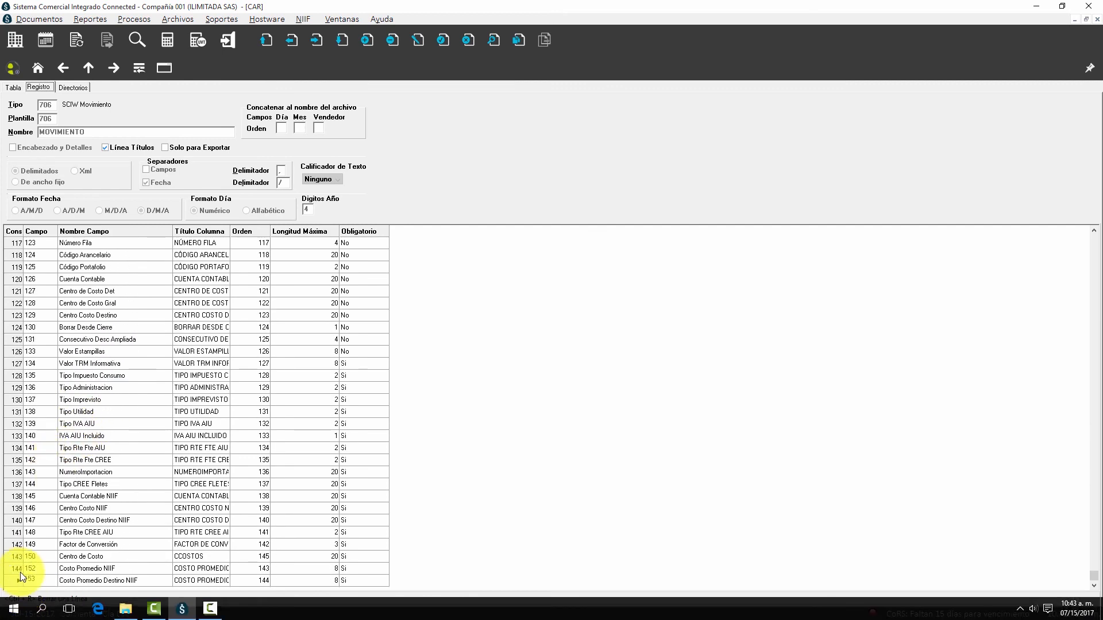
Step: Go back to the list of saved templates and open the MOVTO VENTAS SCI template of type 725
{"action": "left_click", "coordinate": [12, 89]}
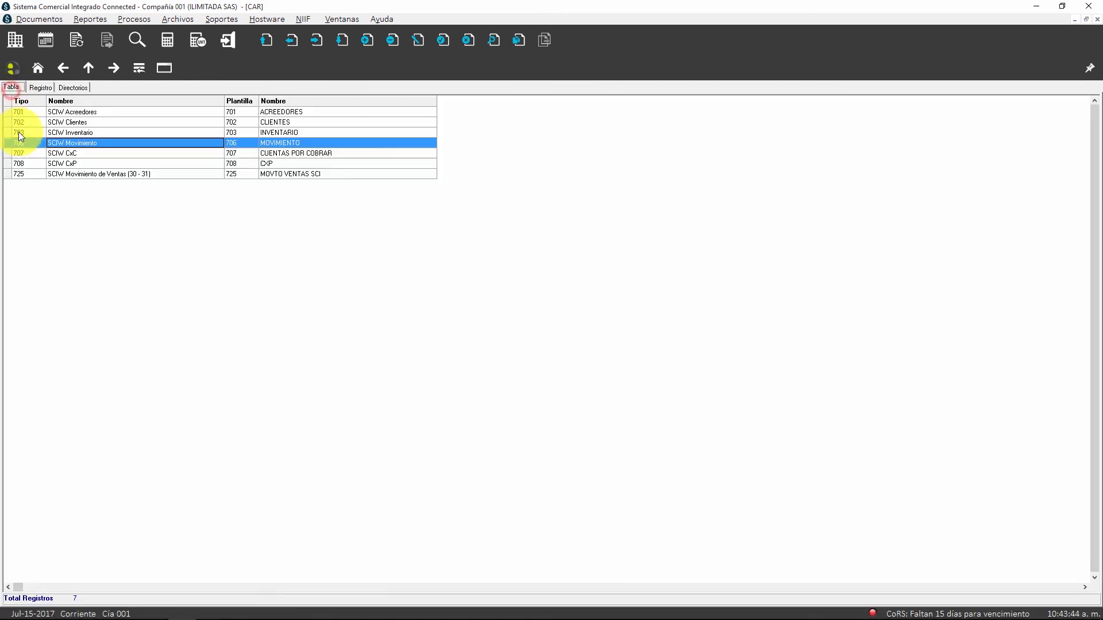
{"action": "left_click", "coordinate": [64, 174]}
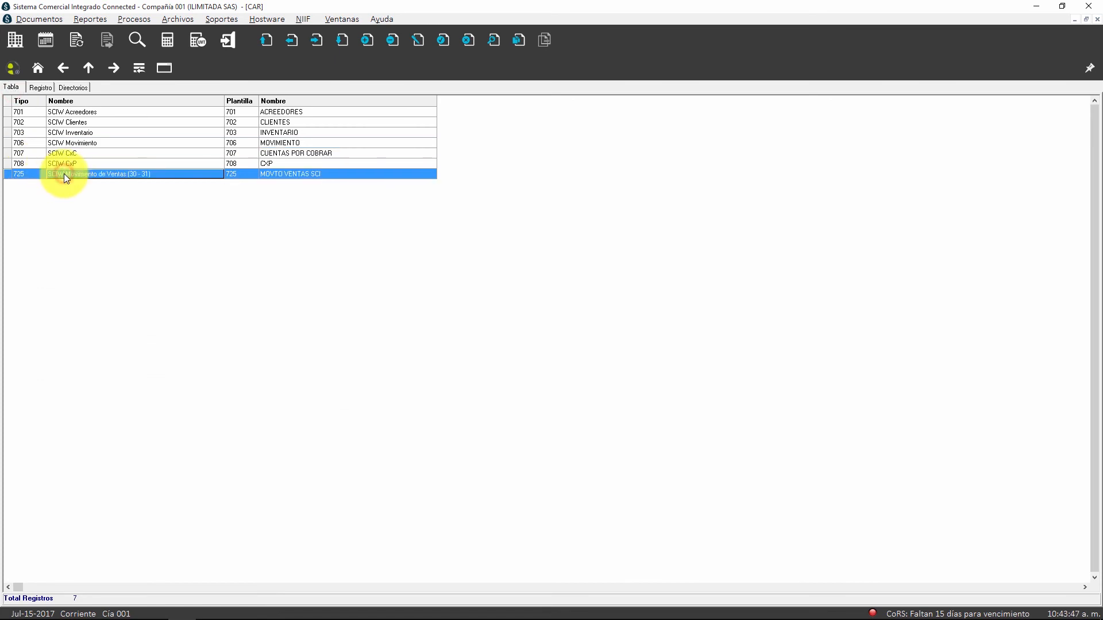
{"action": "double_click", "coordinate": [23, 172]}
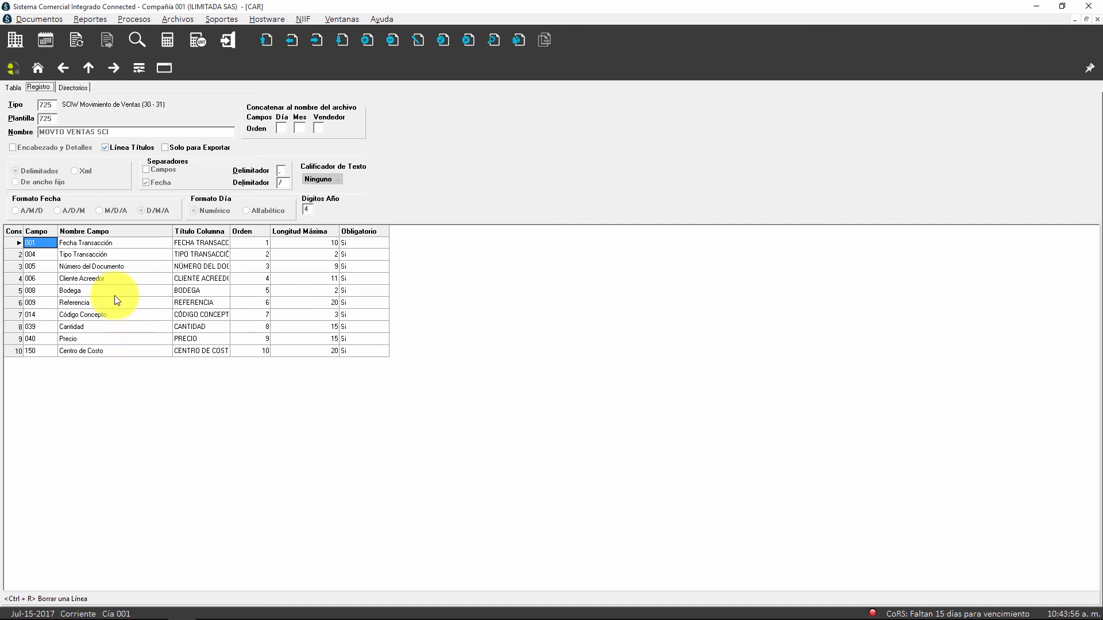
Step: Open the ACREEDORES template of type 701 and view its import and export directory settings, followed by those of the next template
{"action": "left_click", "coordinate": [12, 87]}
{"action": "scroll", "coordinate": [67, 149], "scroll_direction": "up", "scroll_amount": 6}
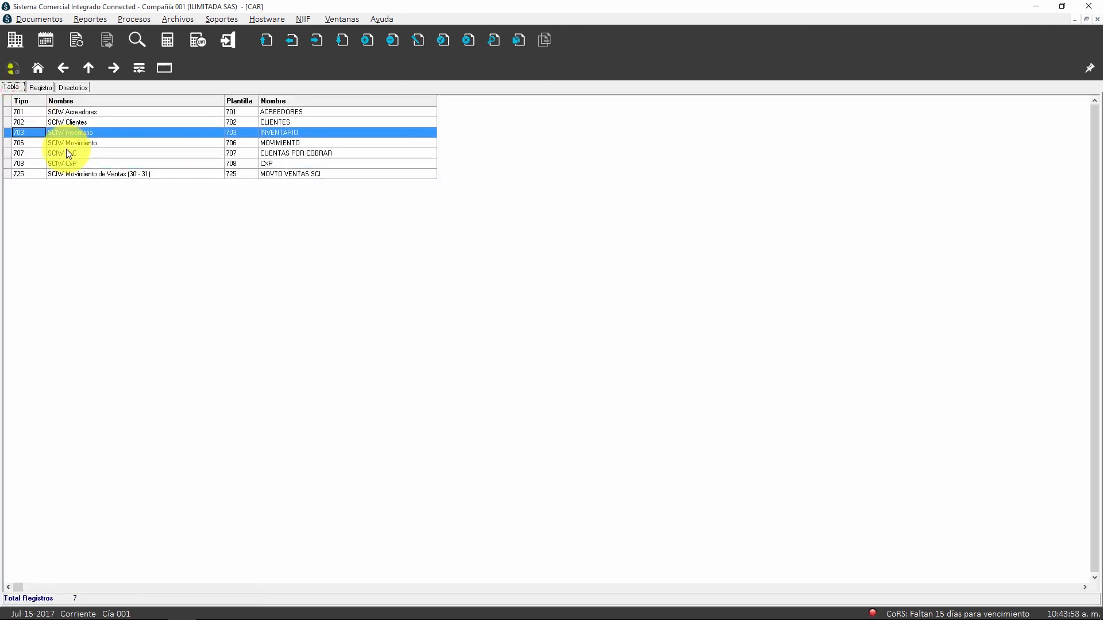
{"action": "double_click", "coordinate": [68, 112]}
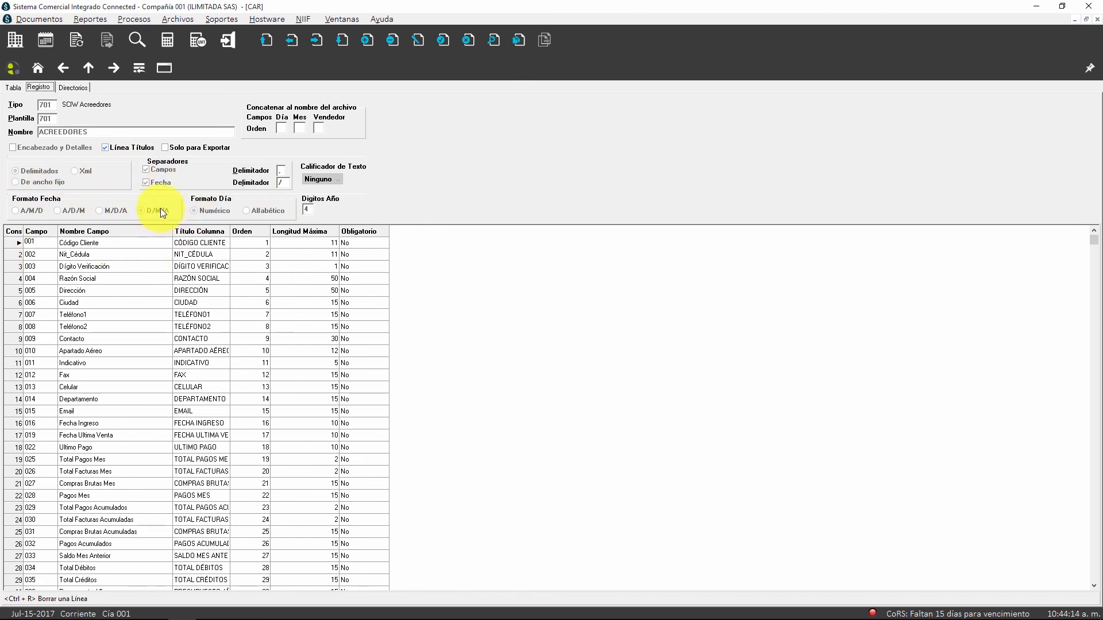
{"action": "left_click", "coordinate": [73, 87]}
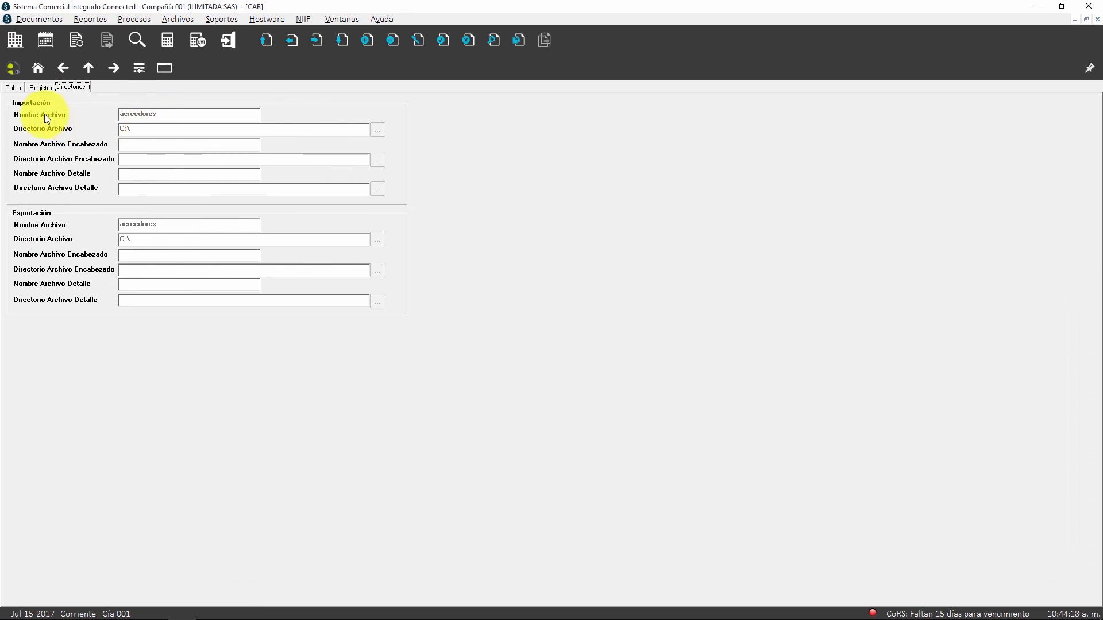
{"action": "key", "text": "Page_Down"}
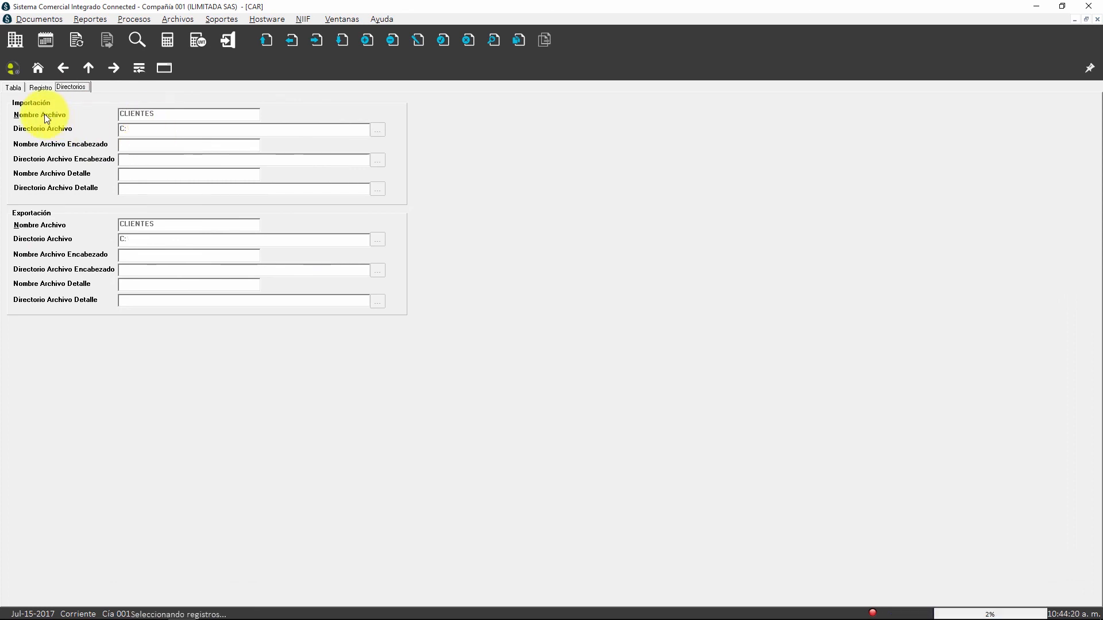